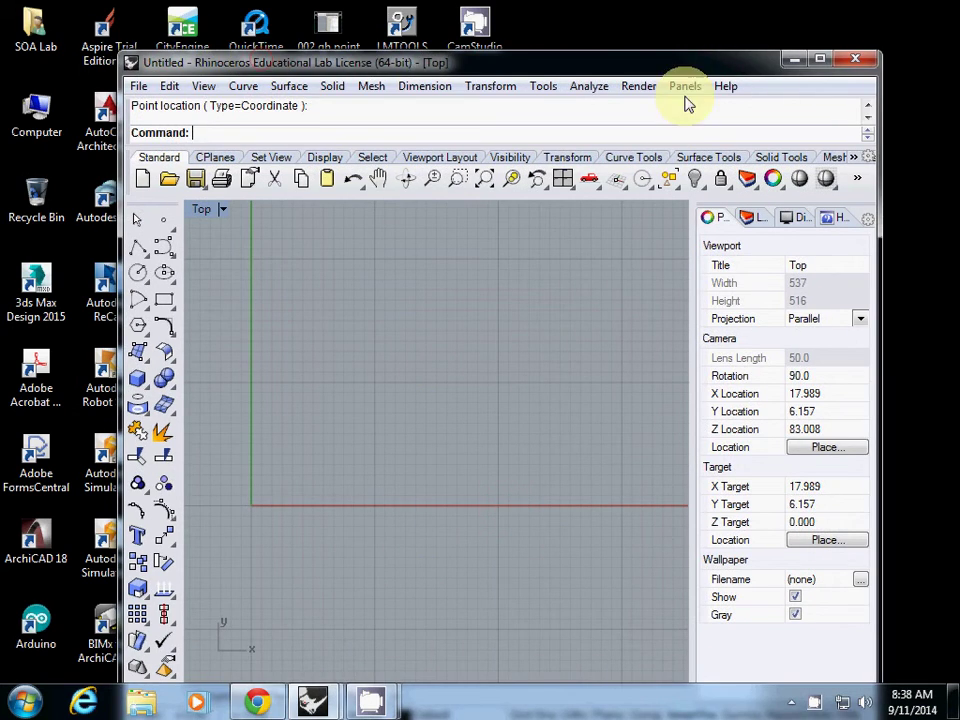
Move the Rhino window to the top-left and review Rhino Render and Units (Inches) in Options
left_click_drag(665, 68, 538, 22)
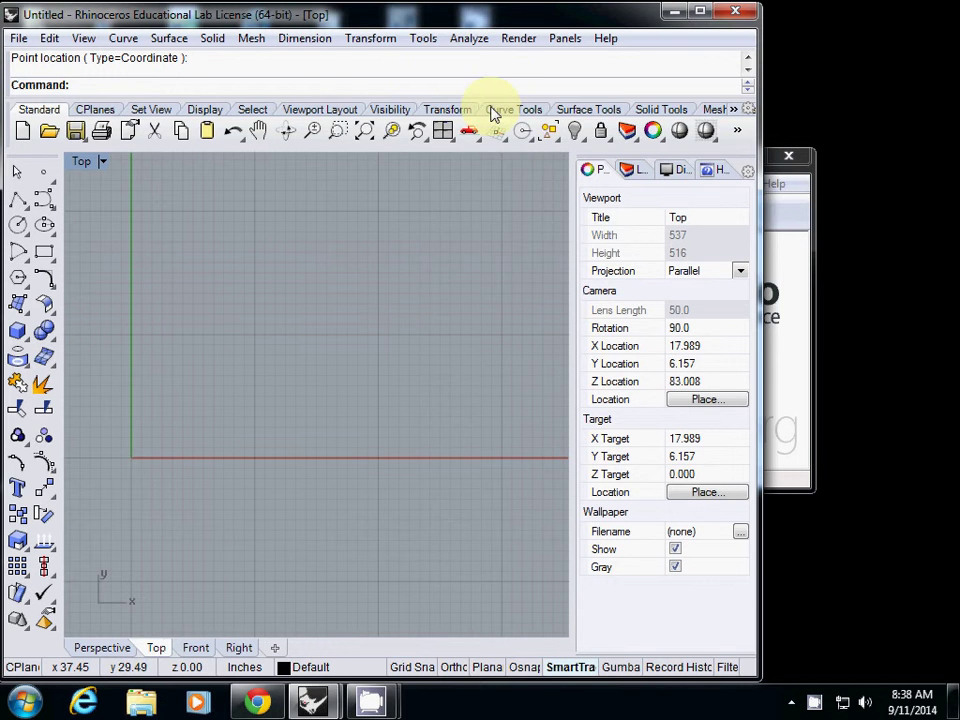
left_click(425, 40)
left_click(467, 435)
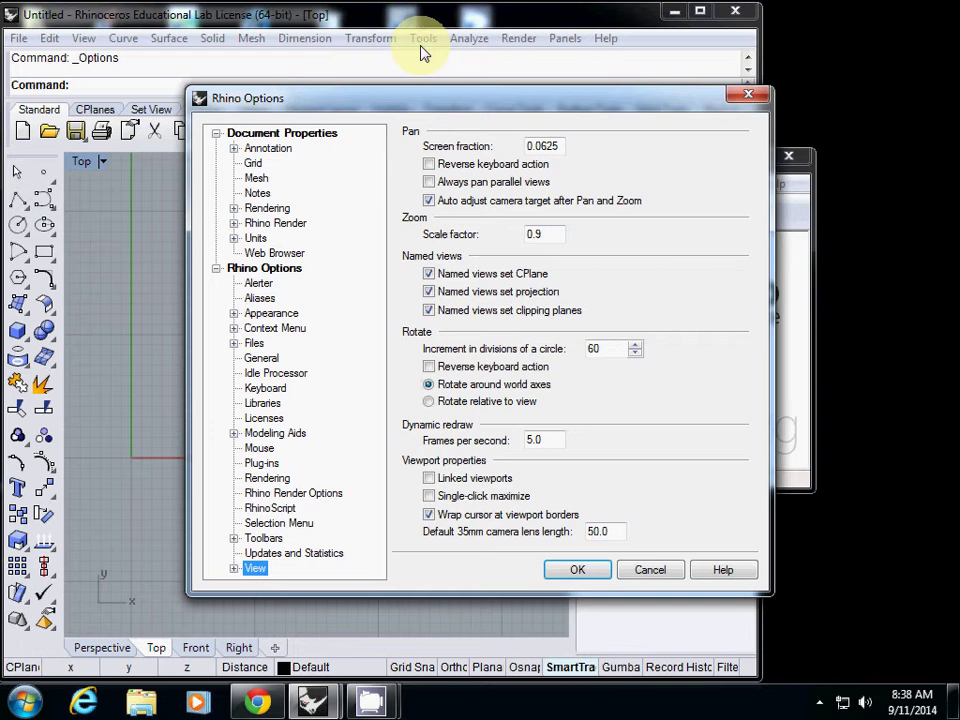
left_click(256, 225)
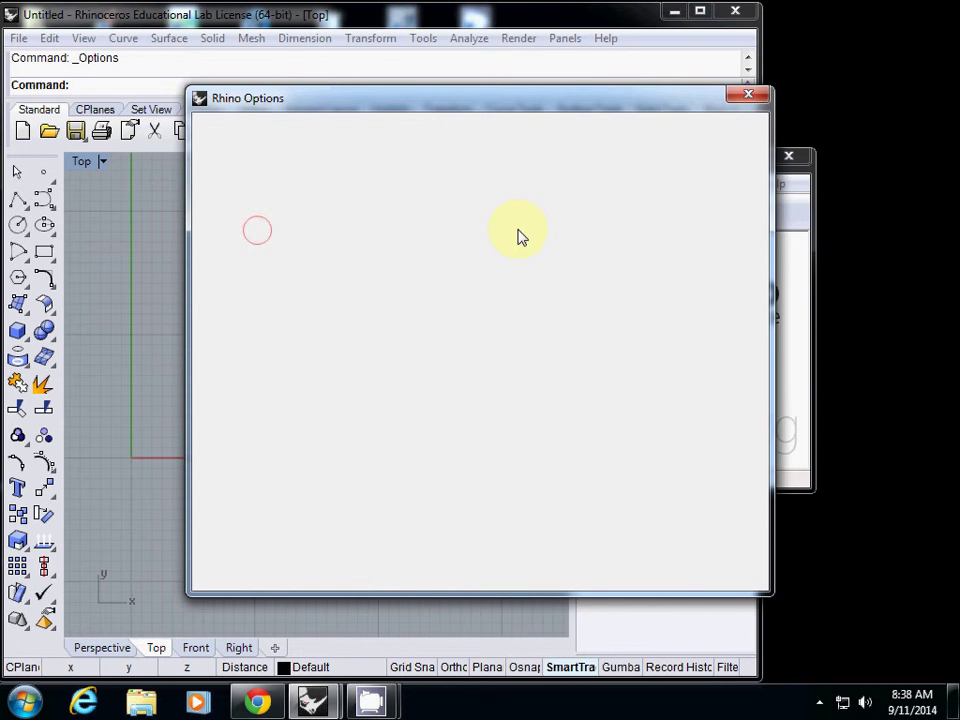
left_click(262, 238)
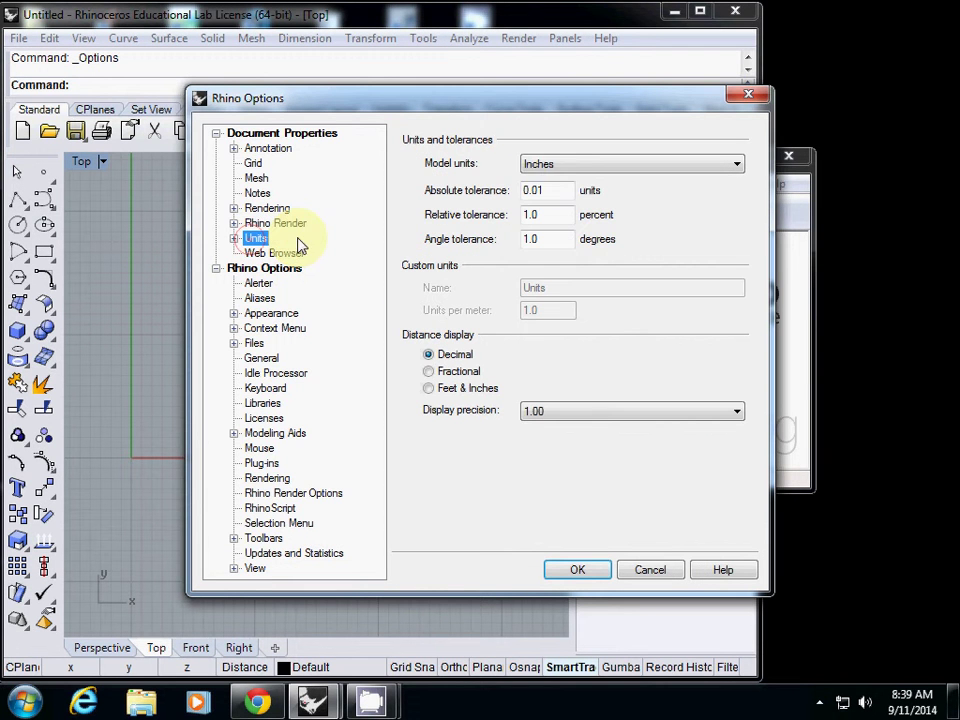
left_click(563, 569)
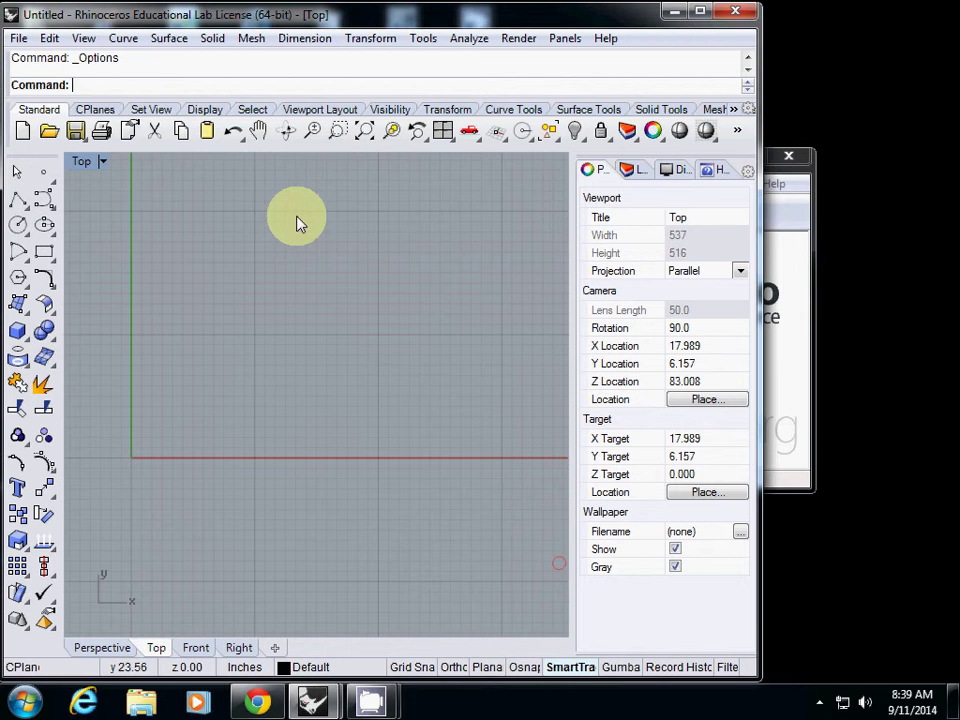
Launch Grasshopper from the Rhino command line with 'Gra' after a mistyped first entry
type("Gra")
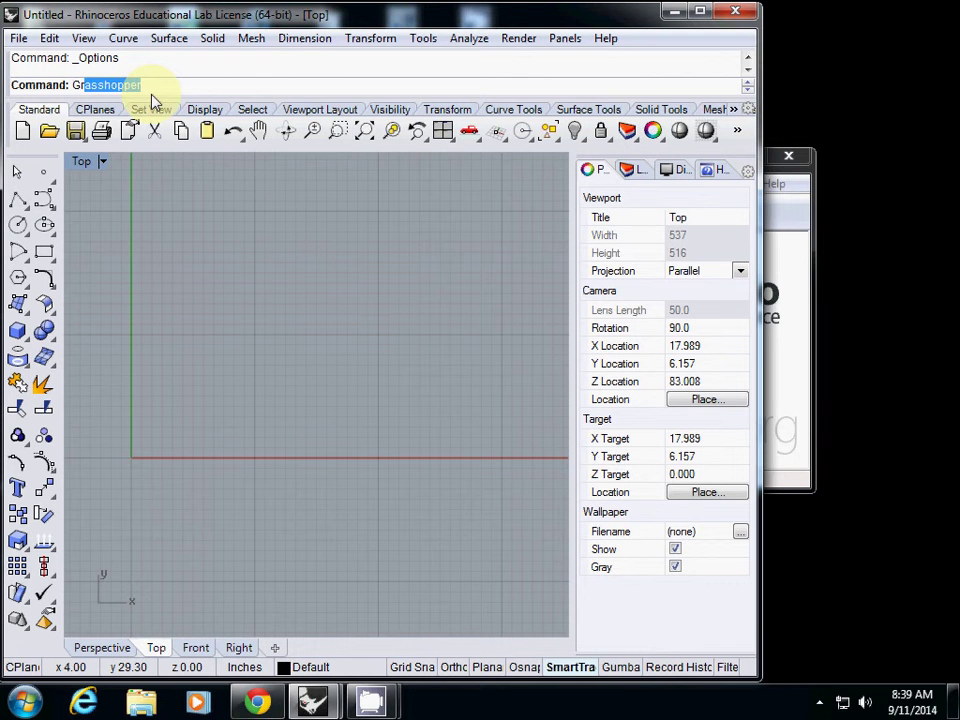
type("\\")
key("Return")
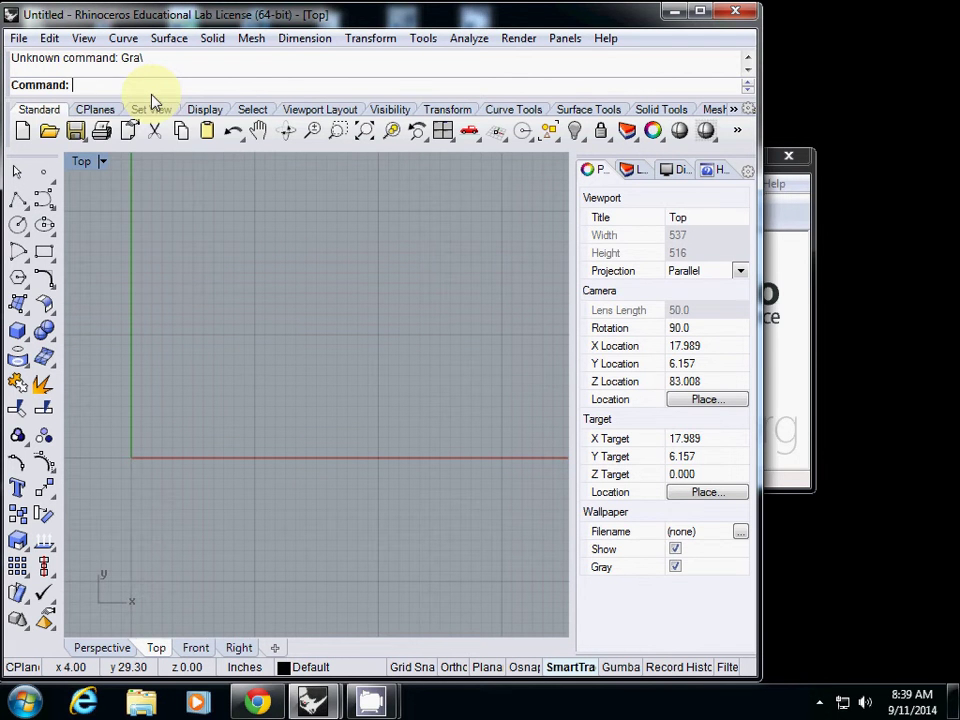
type("Grass")
key("Return")
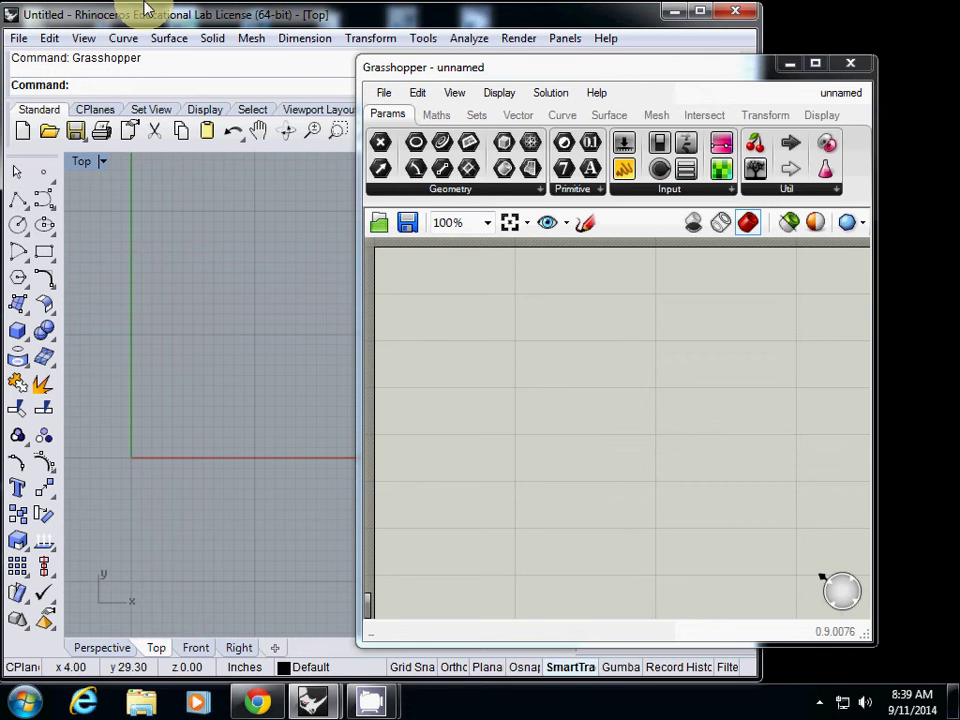
Shift the Grasshopper window right and drop Point, Plane and Boolean parameters onto the canvas
left_click_drag(455, 77, 512, 92)
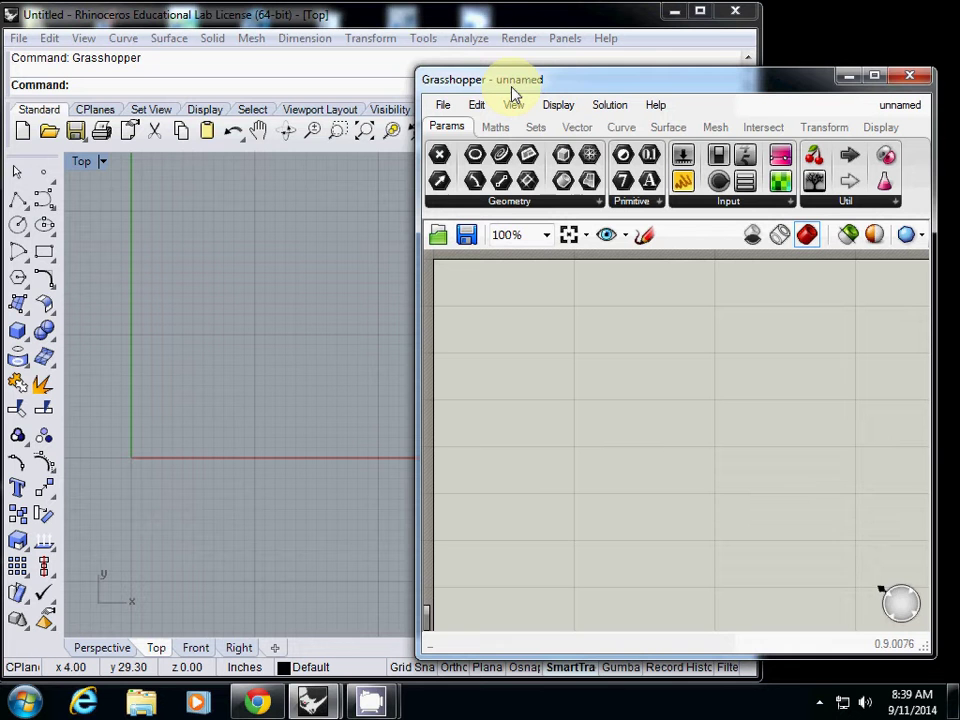
left_click_drag(439, 154, 527, 370)
left_click_drag(527, 180, 627, 406)
left_click_drag(623, 154, 718, 341)
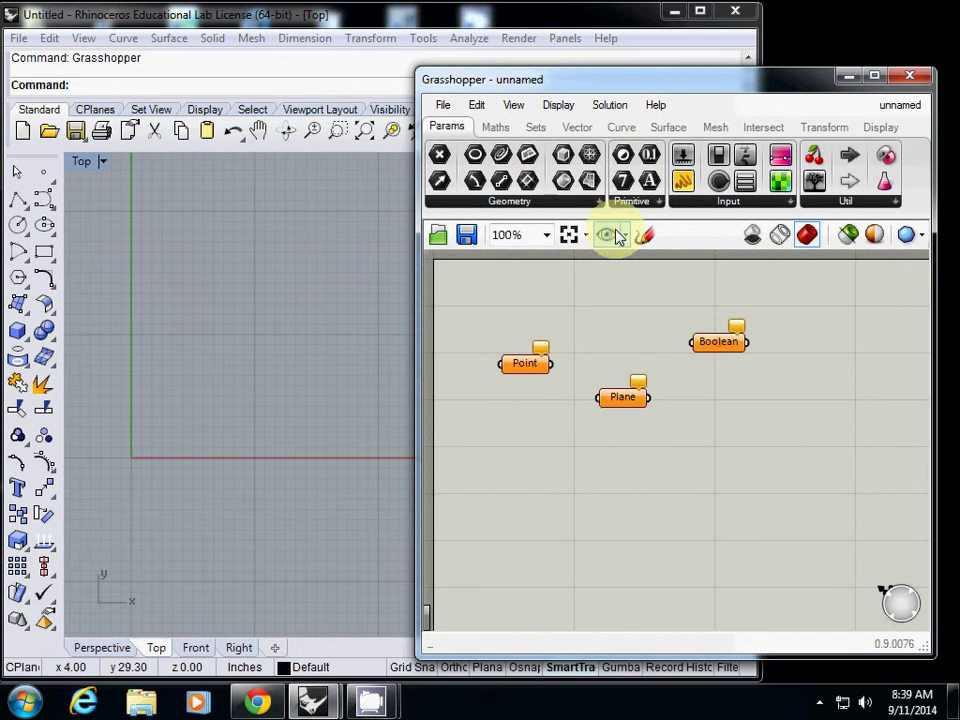
Add Construct Matrix, Subtraction and Power of 2 components from the Maths tab
left_click(496, 127)
left_click_drag(508, 154, 565, 508)
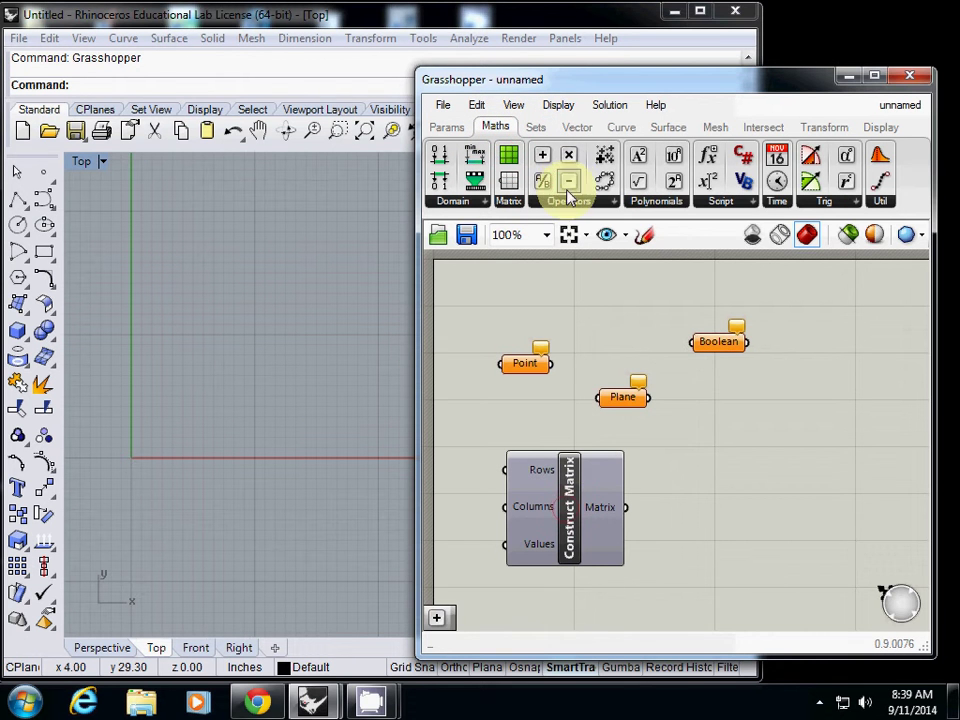
left_click_drag(568, 181, 700, 386)
left_click_drag(673, 182, 700, 482)
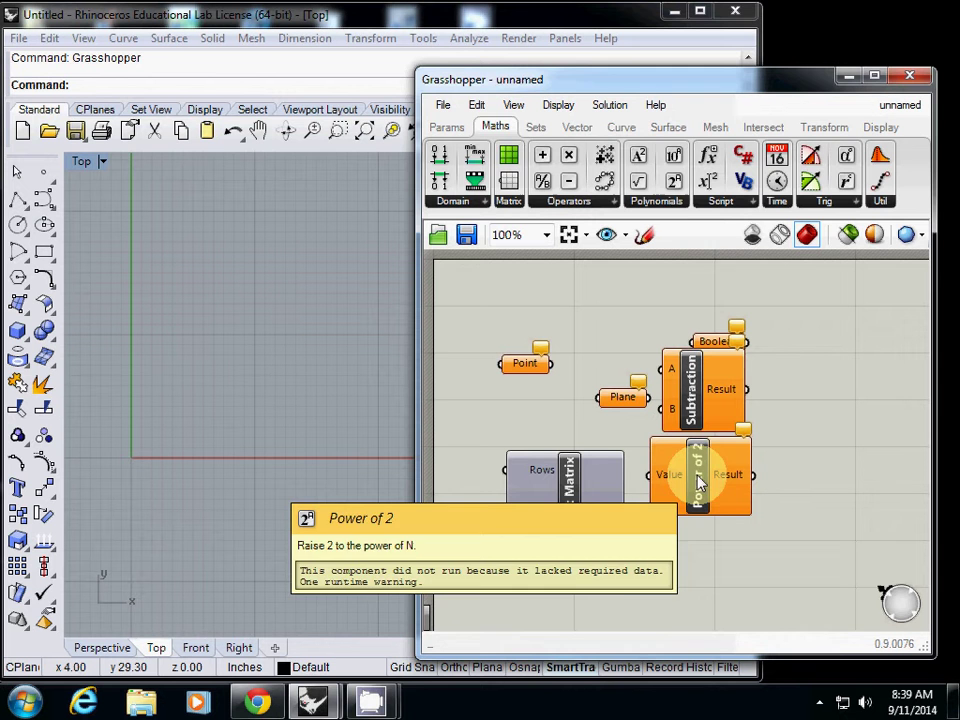
Add Horizontal Frames and Cross Reference, then box-select every component and delete them
left_click(668, 127)
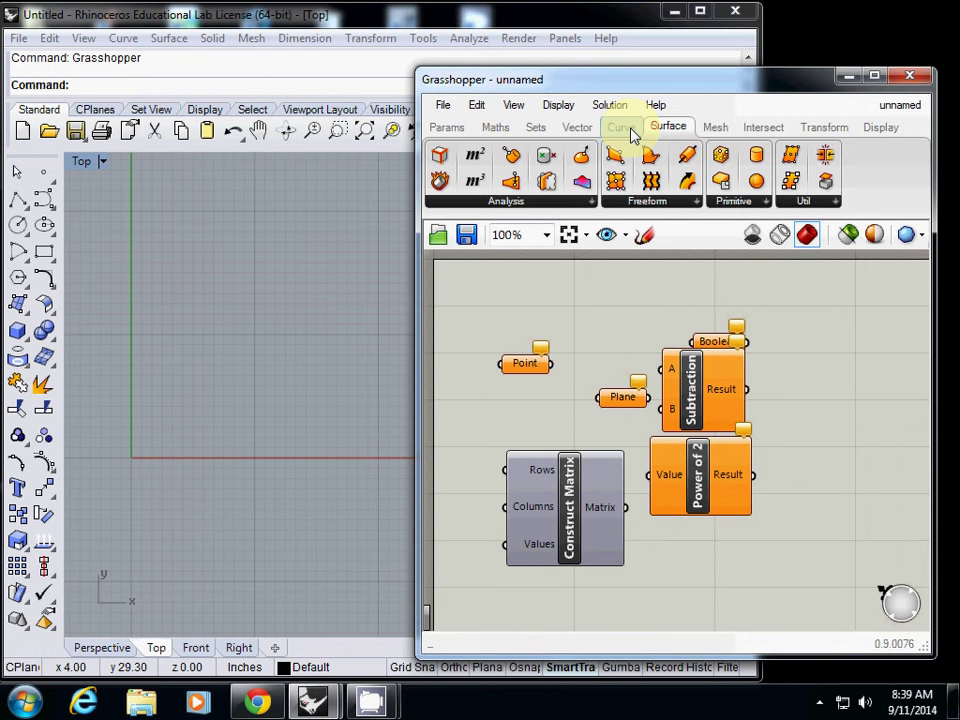
left_click(630, 130)
left_click_drag(605, 155, 739, 336)
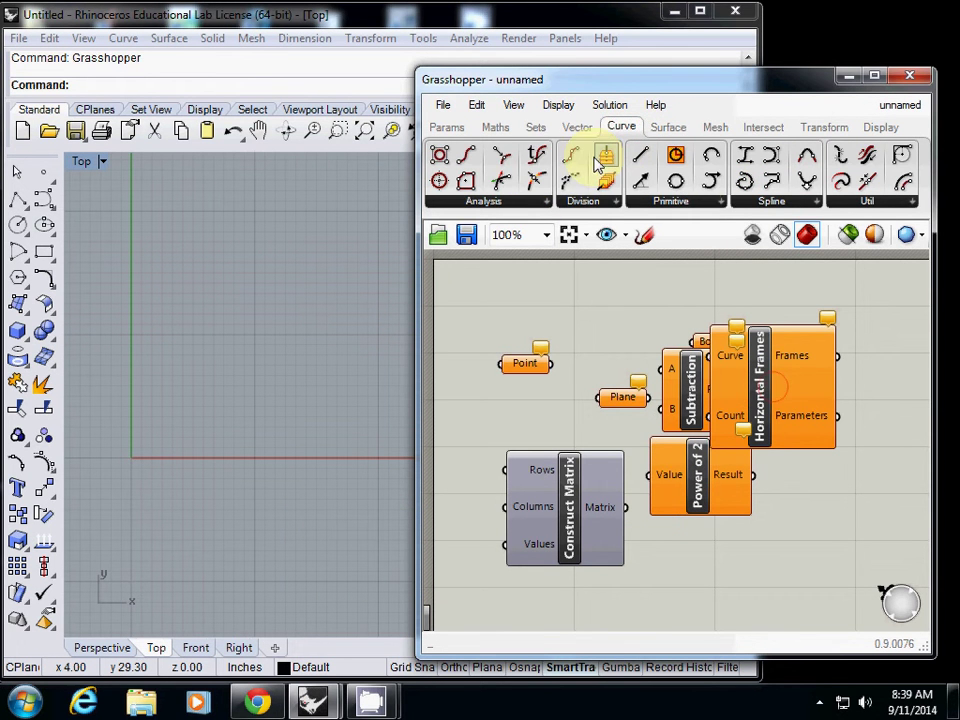
left_click(535, 127)
left_click_drag(540, 155, 555, 340)
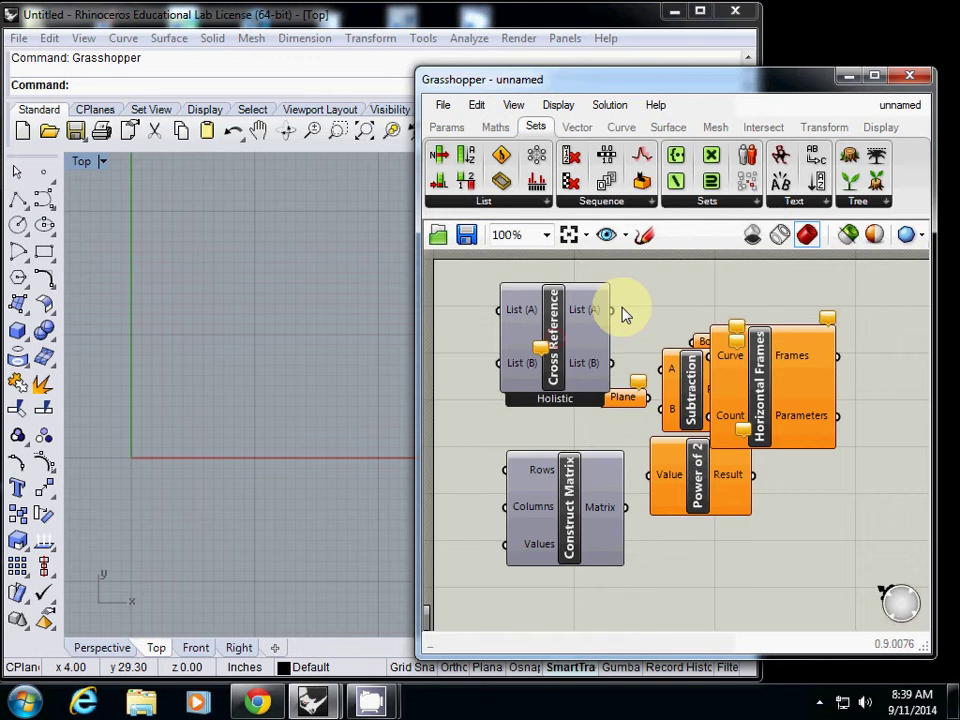
left_click_drag(466, 266, 857, 597)
key("Delete")
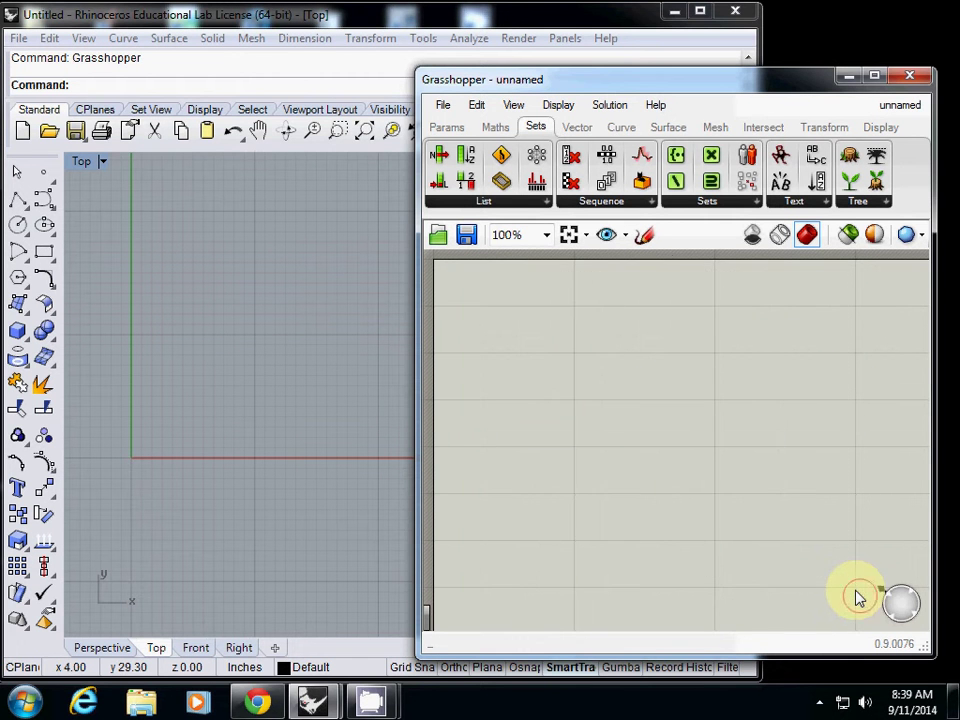
Add a Point parameter via canvas search for 'point' and move it left
double_click(634, 392)
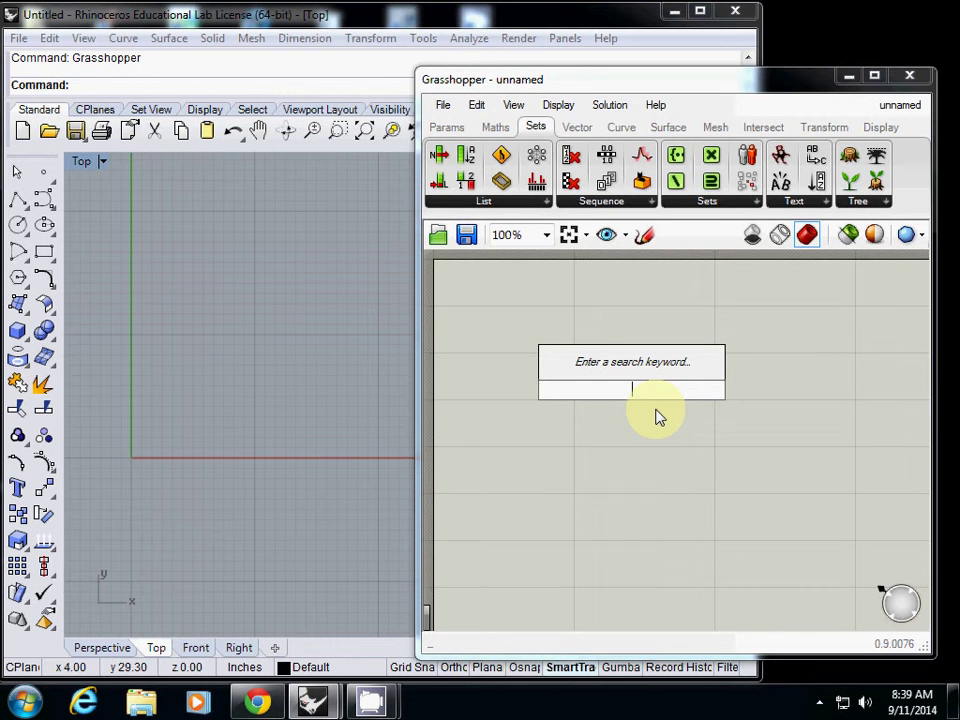
type("point")
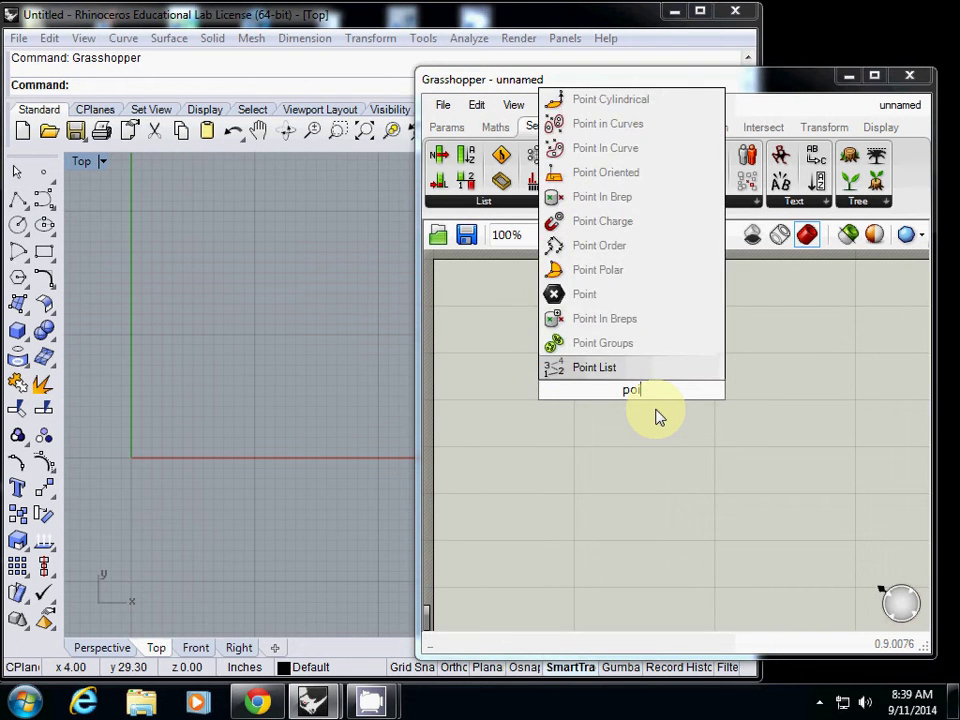
key("Return")
left_click_drag(628, 394, 493, 387)
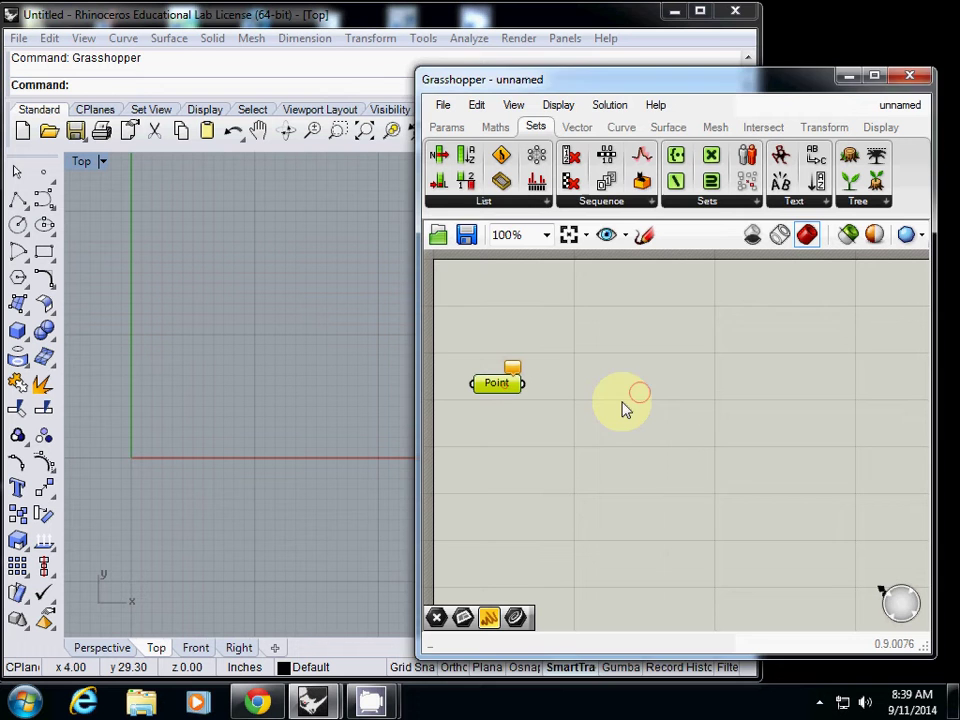
Add a Curve parameter via search for 'curve' and place it right of Point
double_click(623, 401)
type("curve")
key("Return")
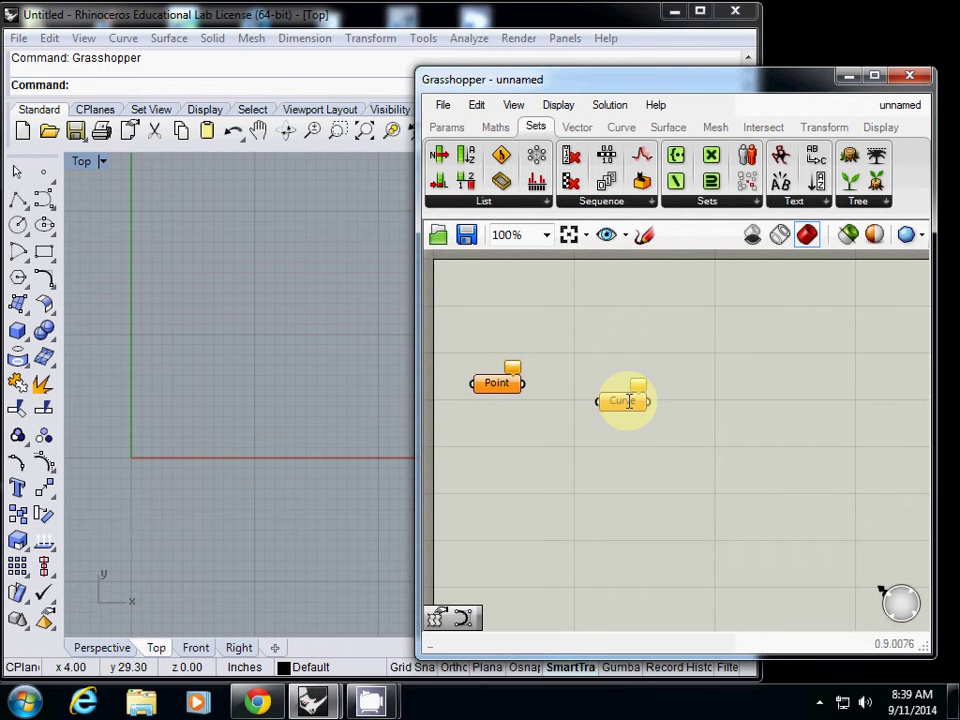
left_click_drag(624, 401, 650, 378)
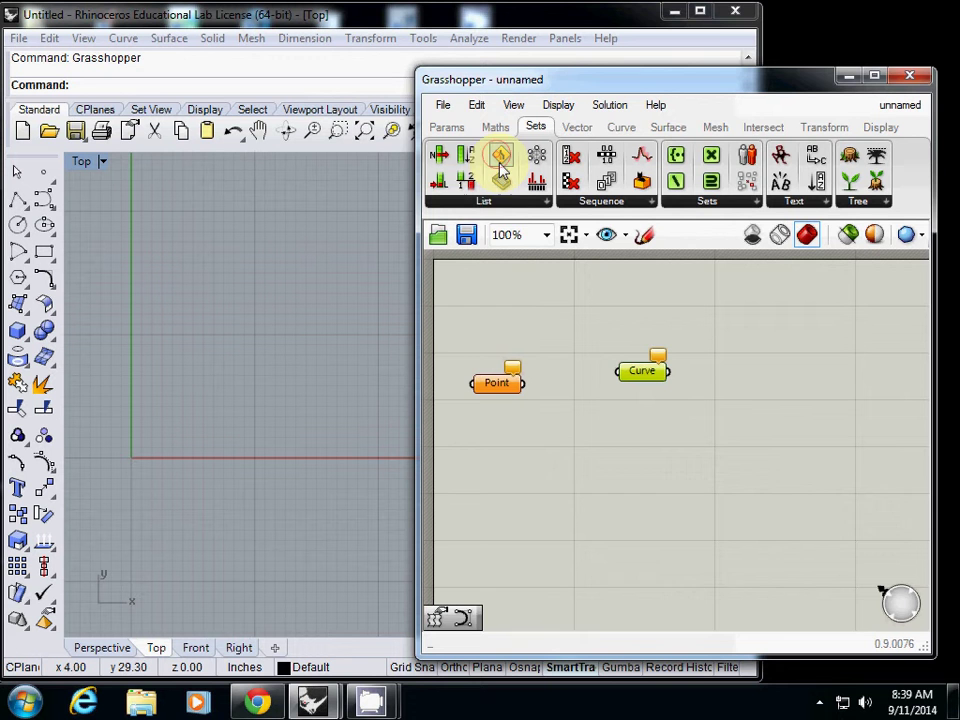
Place Sort List below the parameters and Create Set right of Curve
left_click_drag(466, 155, 637, 480)
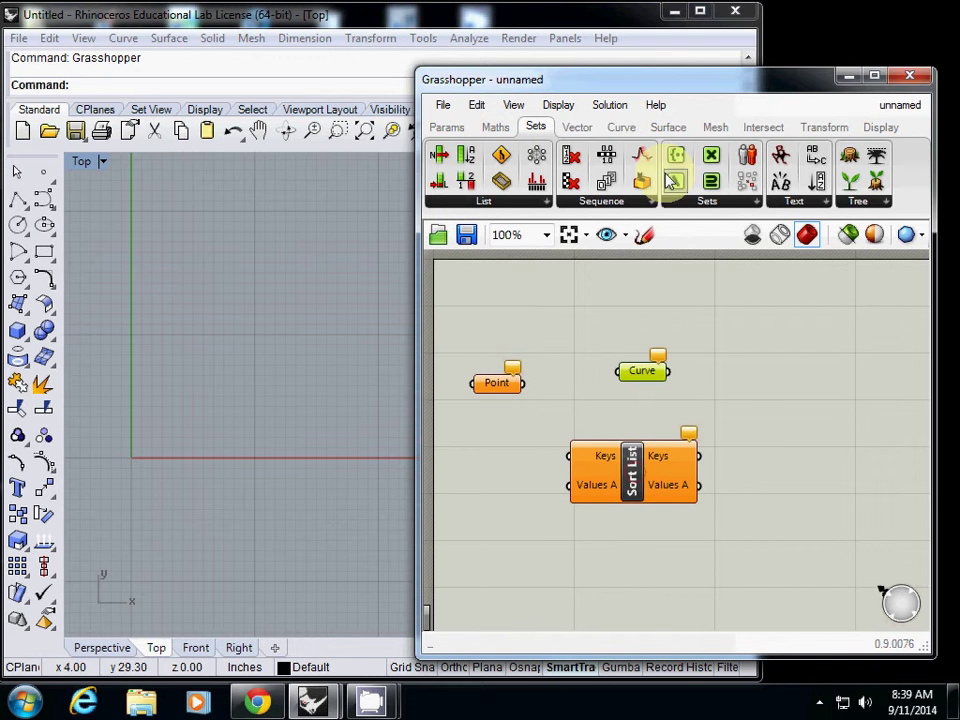
left_click_drag(676, 181, 765, 372)
left_click_drag(645, 480, 754, 505)
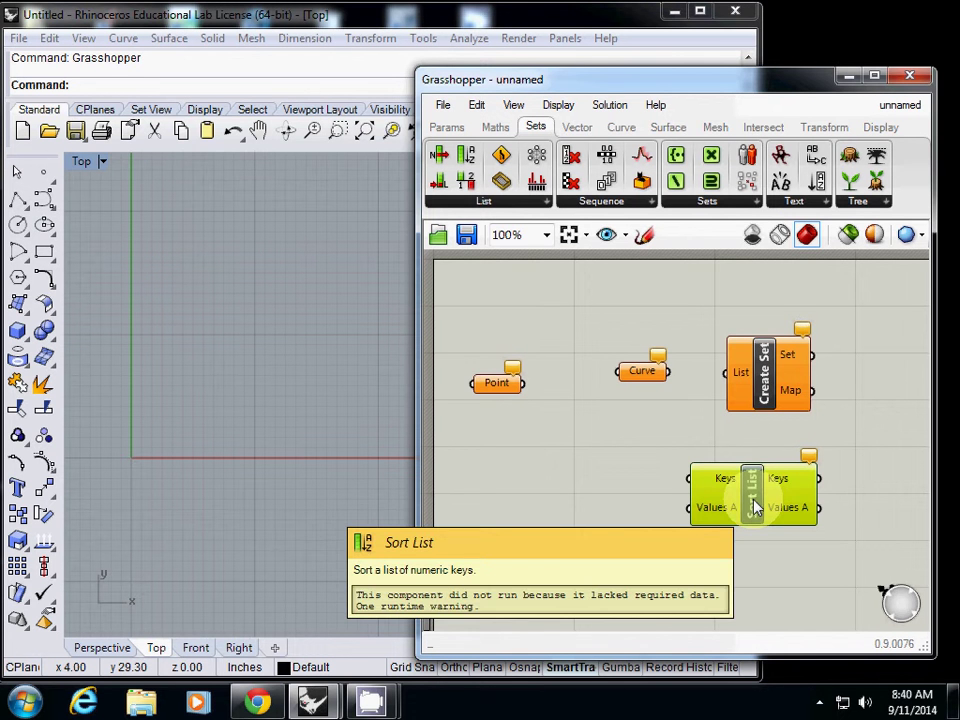
Rearrange the components, moving Create Set and Sort List and stacking Curve just above Point
left_click(762, 378)
left_click_drag(762, 378, 588, 483)
left_click_drag(748, 491, 743, 442)
left_click_drag(642, 371, 527, 329)
left_click(446, 130)
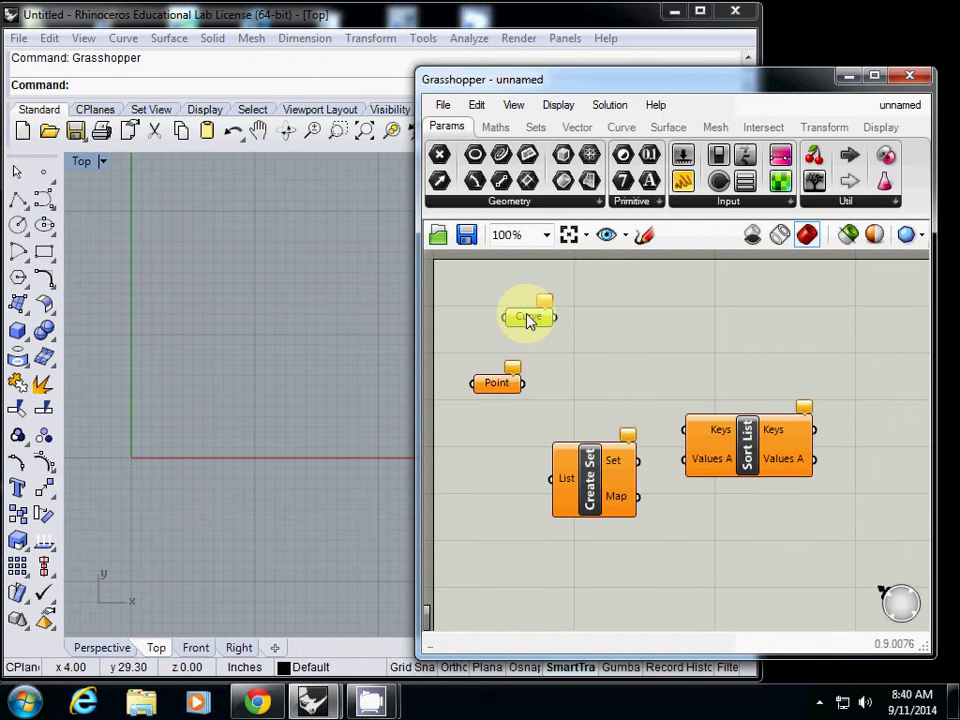
left_click_drag(531, 318, 500, 327)
left_click_drag(494, 384, 478, 405)
left_click_drag(505, 345, 486, 361)
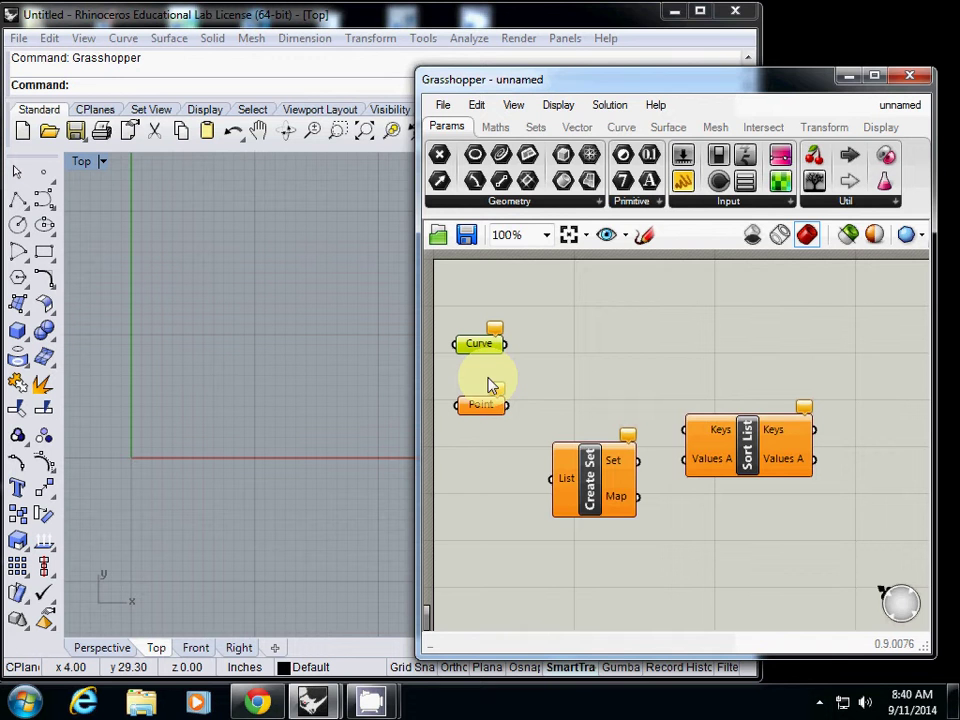
Set Create Set beside Curve, wire Curve into its List input and Point into Sort List's Keys
left_click_drag(709, 480, 794, 476)
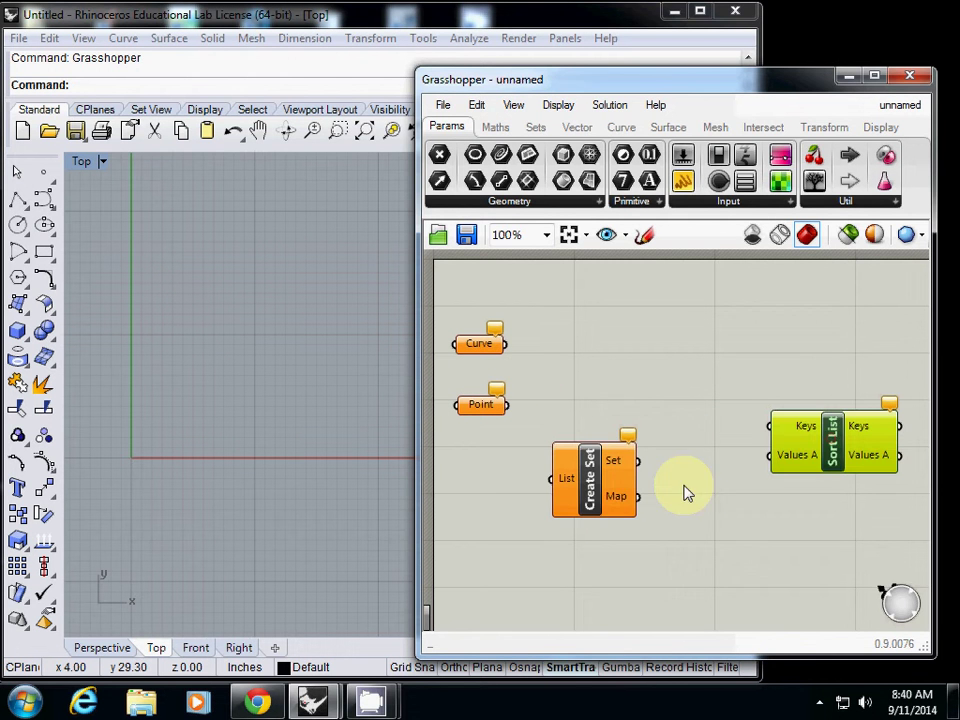
left_click_drag(603, 494, 650, 375)
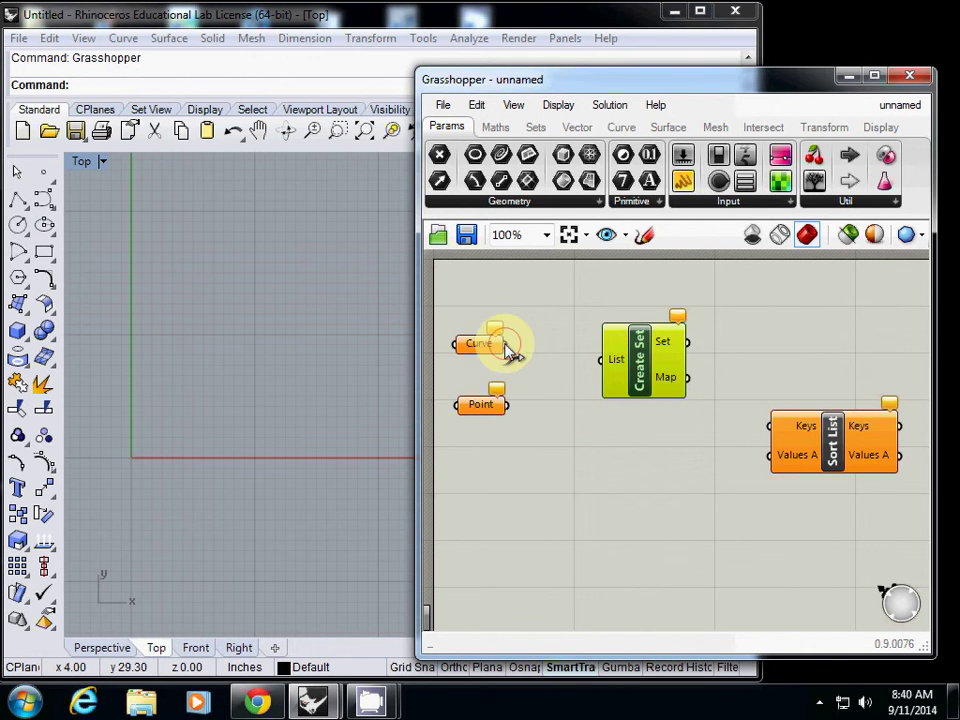
left_click_drag(507, 344, 636, 361)
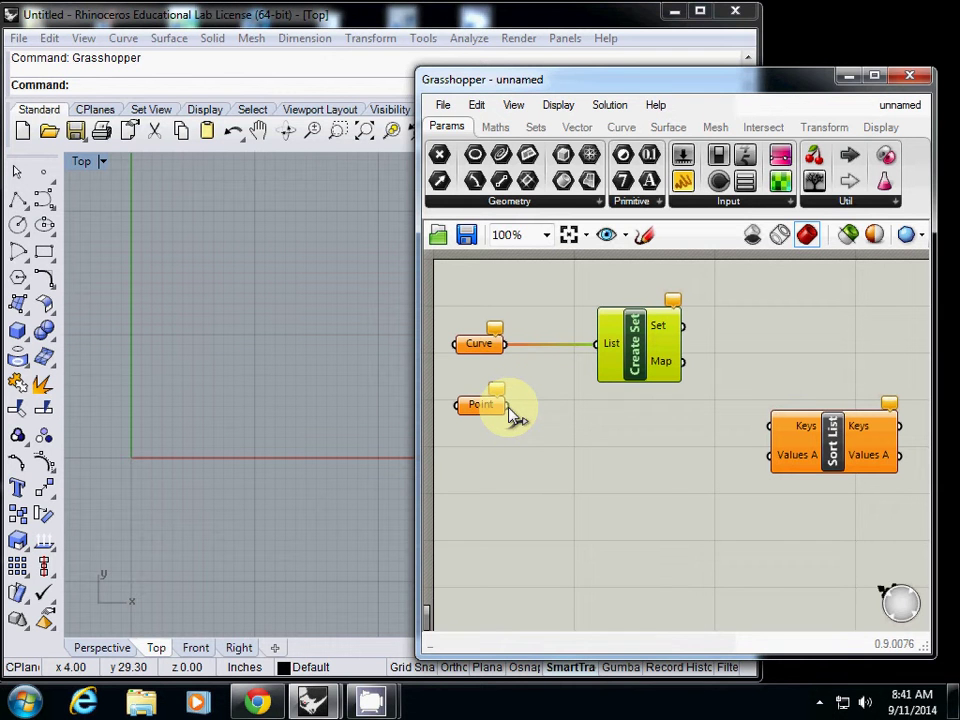
left_click_drag(510, 410, 765, 430)
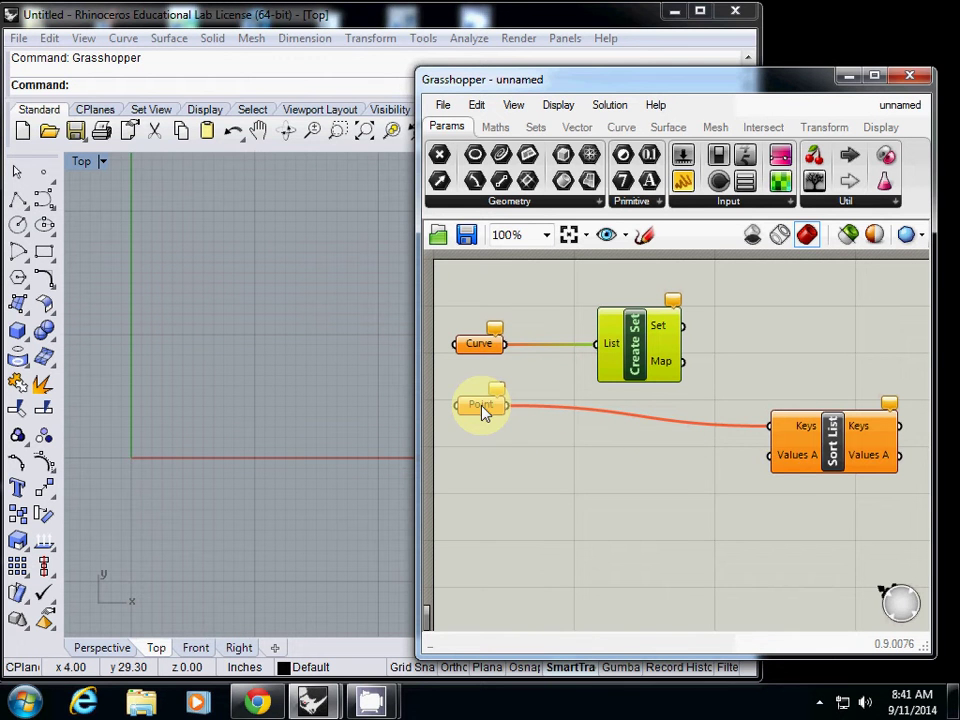
Disconnect Point from Sort List's Keys input using Disconnect > Sort List.Keys, then deselect
right_click(790, 430)
mouse_move(814, 337)
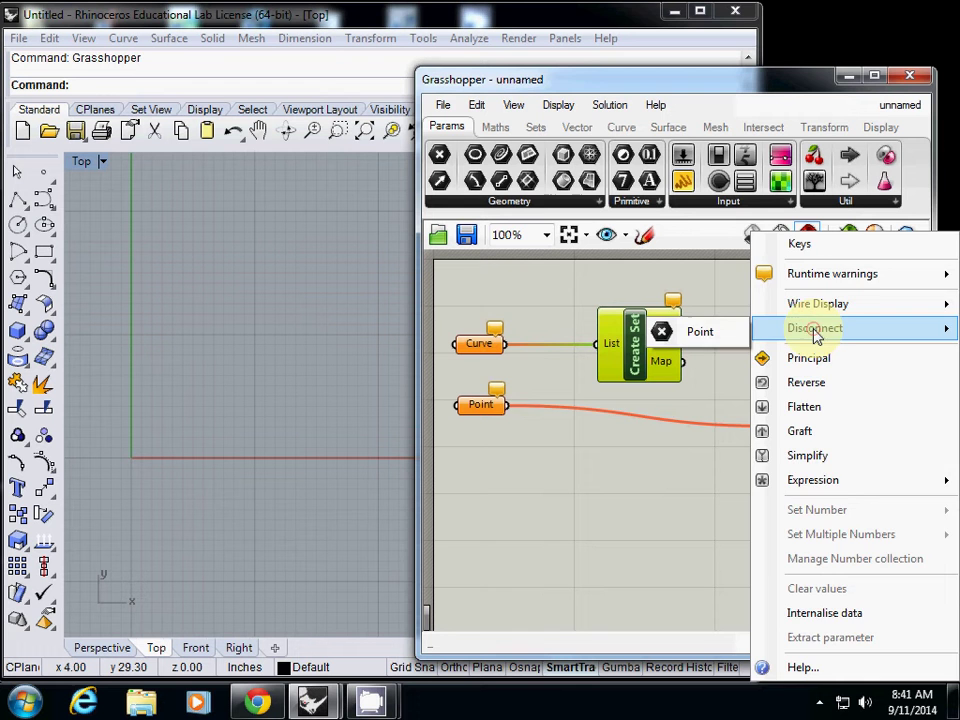
left_click(712, 333)
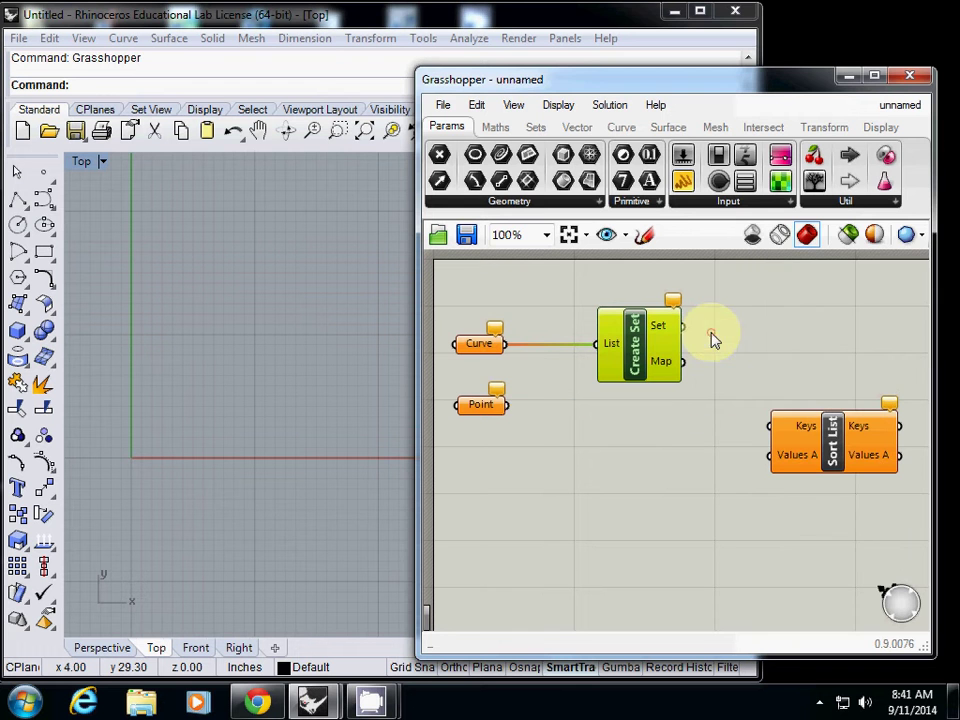
left_click_drag(509, 405, 770, 427)
right_click(490, 403)
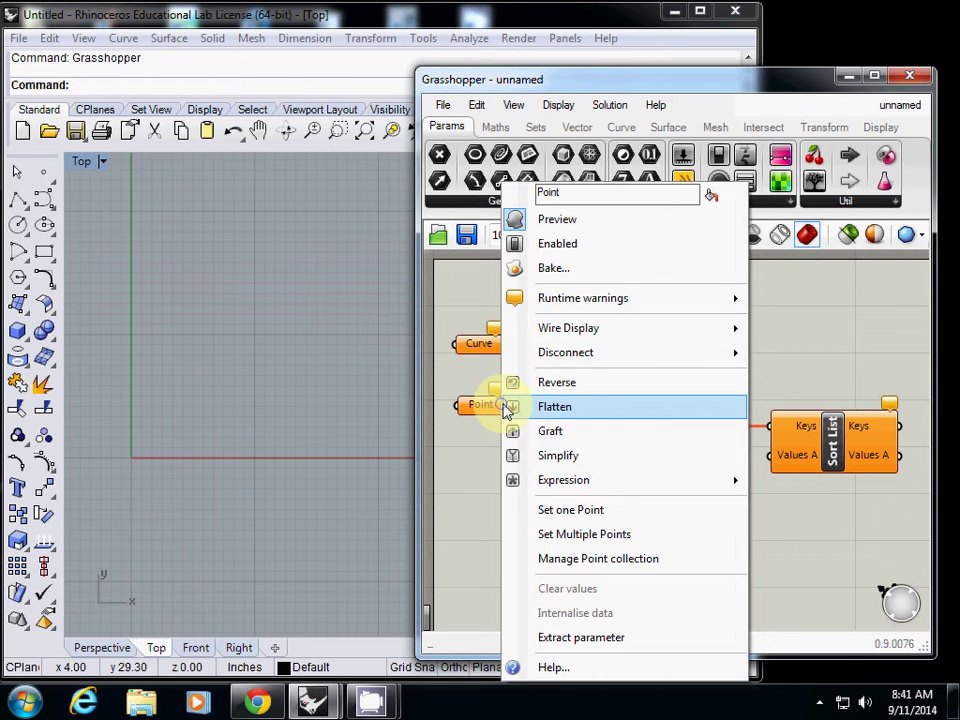
mouse_move(568, 355)
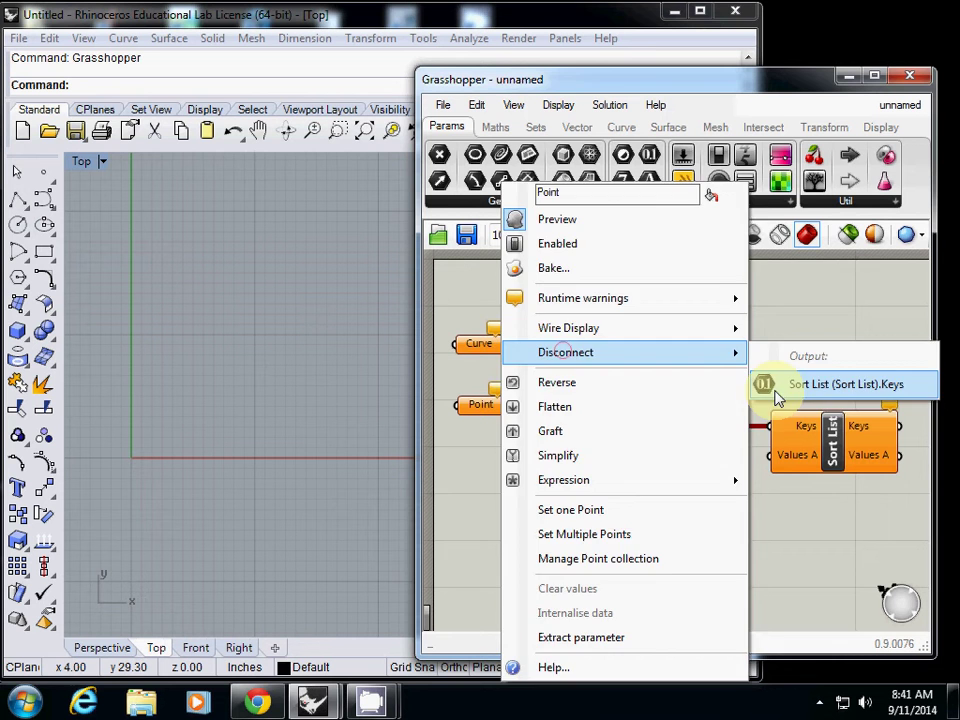
left_click(766, 382)
mouse_move(790, 430)
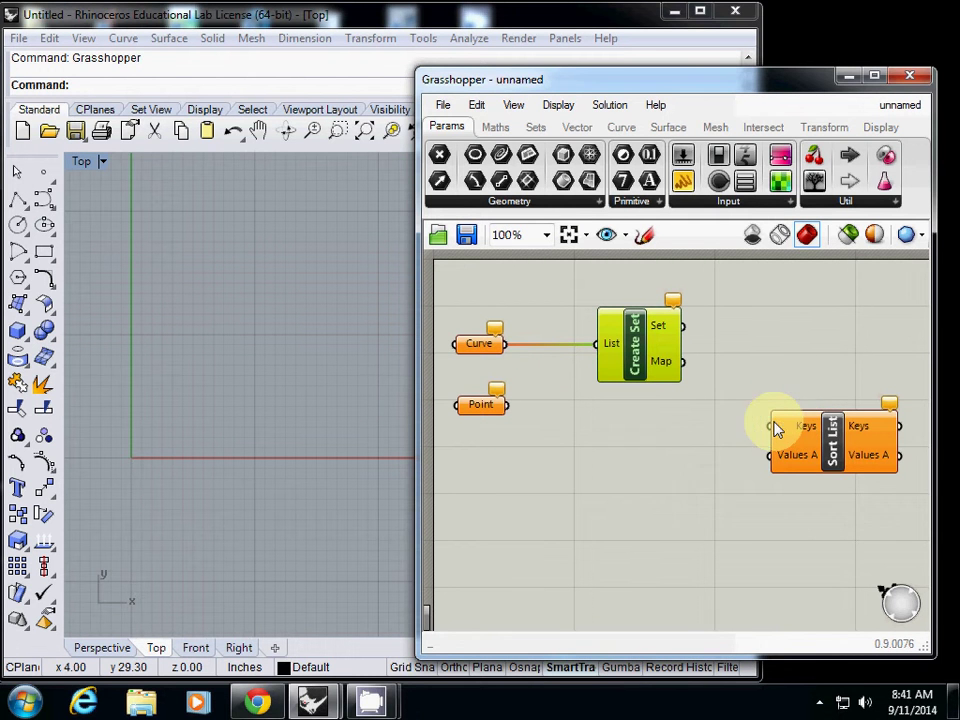
left_click(624, 408)
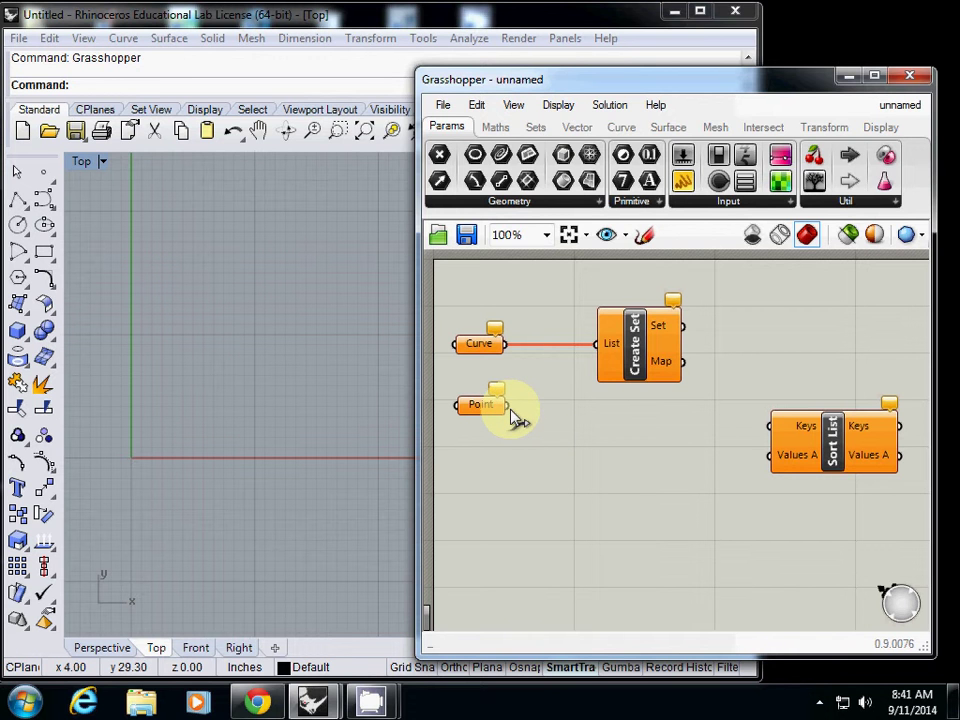
Nudge Create Set right and wire both Point and Curve into its List input
left_click_drag(636, 352, 651, 372)
left_click_drag(508, 405, 610, 372)
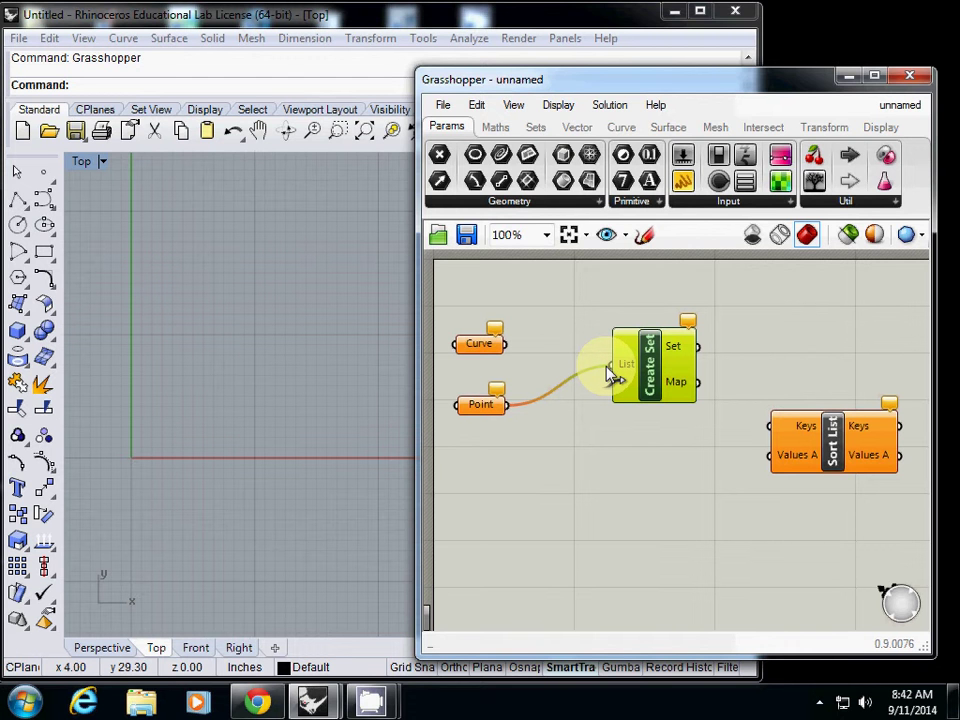
left_click_drag(613, 375, 611, 375)
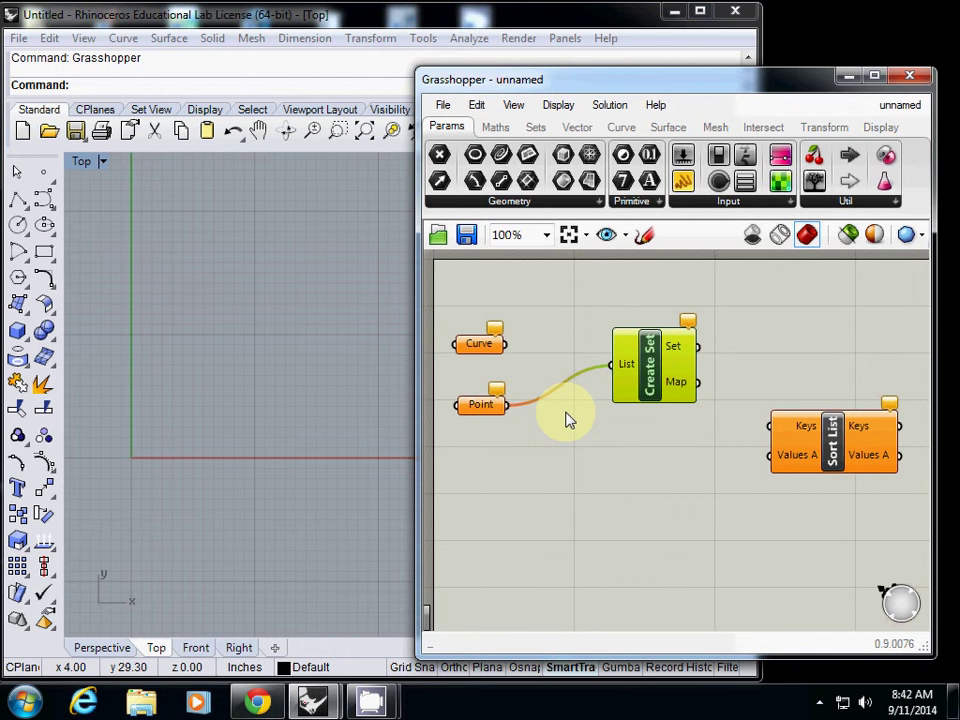
left_click_drag(508, 344, 608, 365)
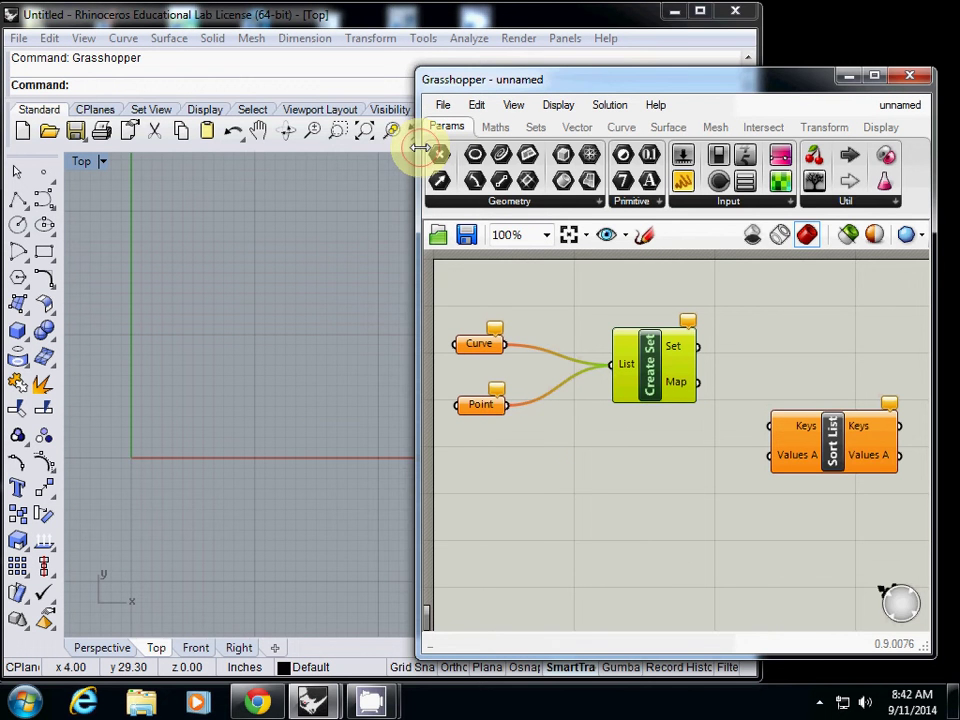
Widen the Grasshopper window leftward and display the Surface component group
left_click_drag(419, 150, 337, 152)
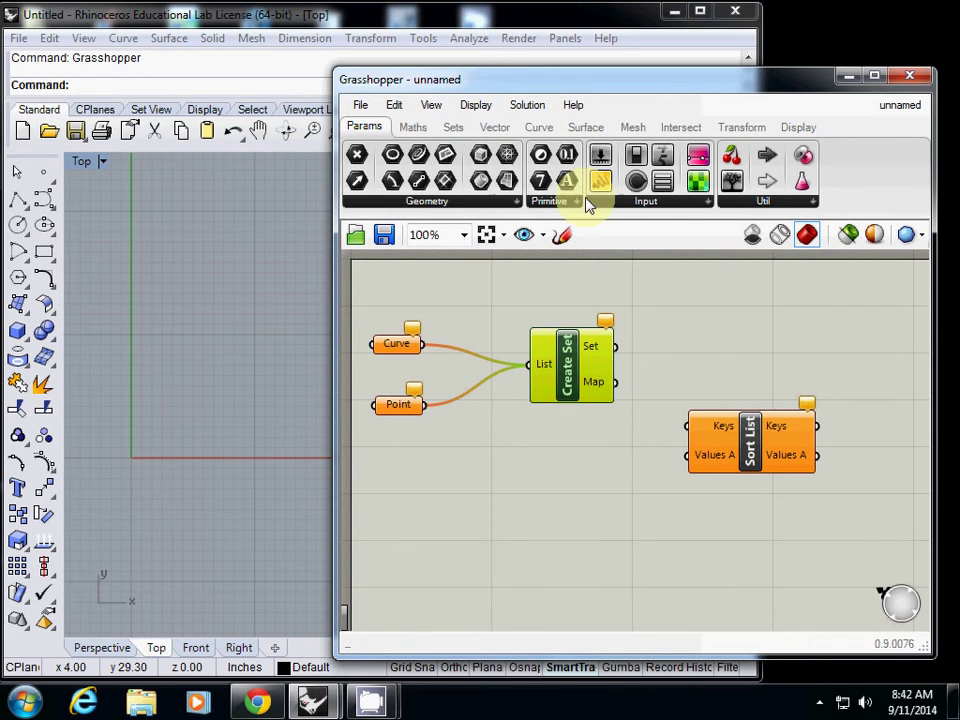
left_click(585, 127)
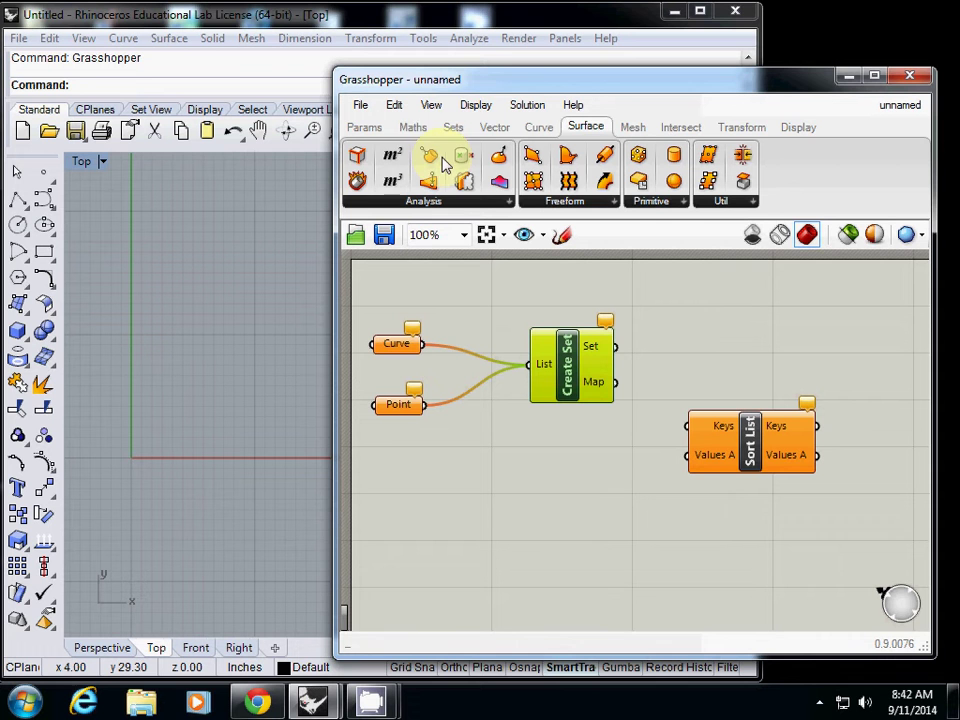
left_click(475, 111)
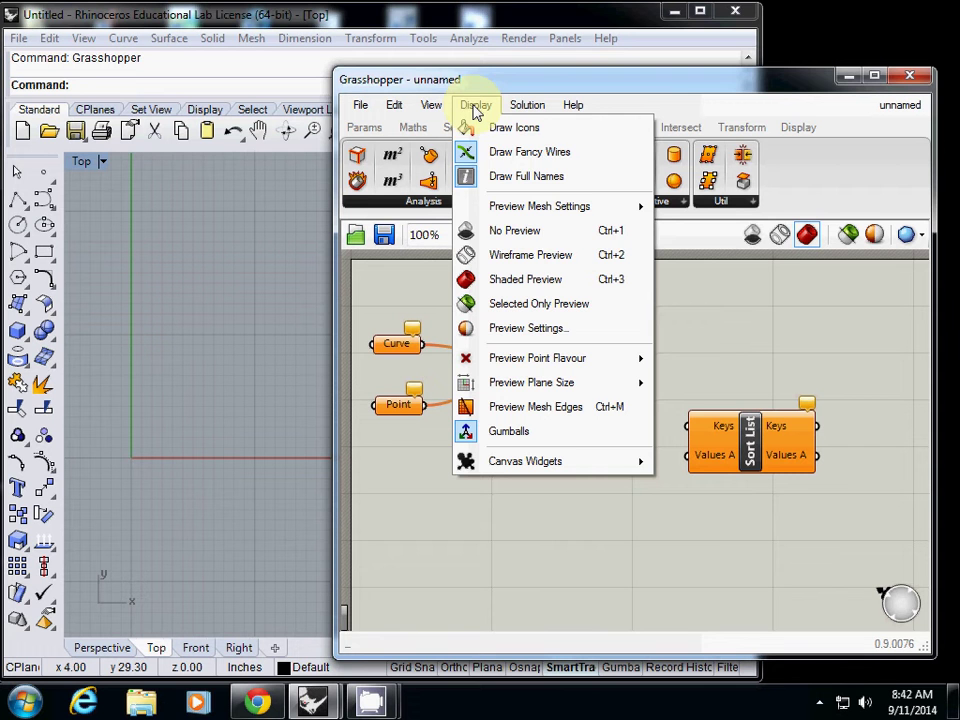
left_click(511, 131)
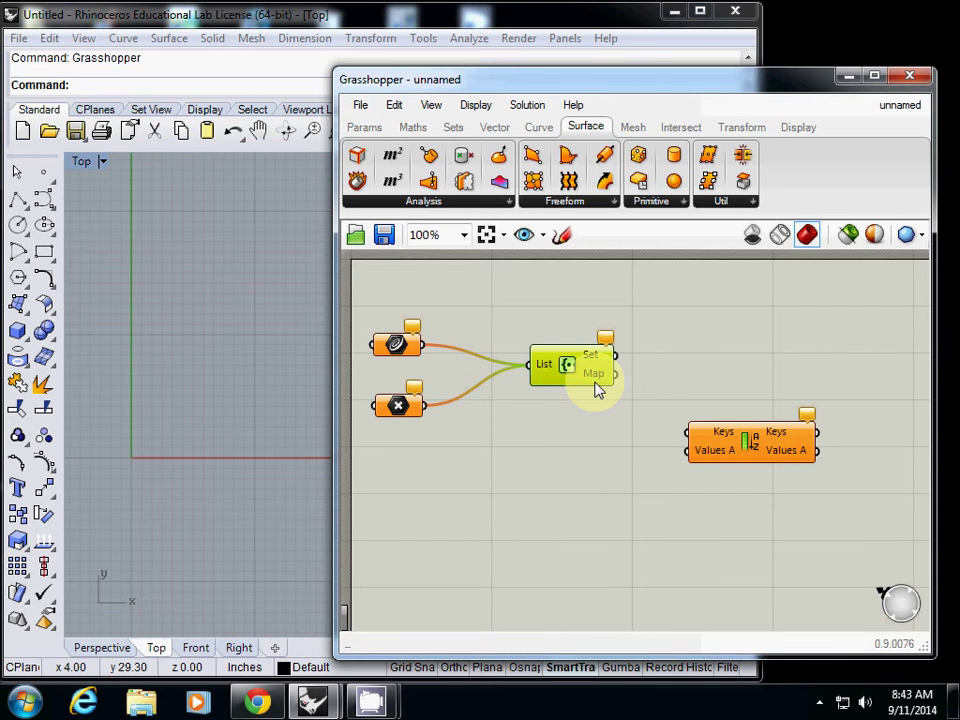
mouse_move(560, 387)
left_click(483, 108)
left_click(497, 126)
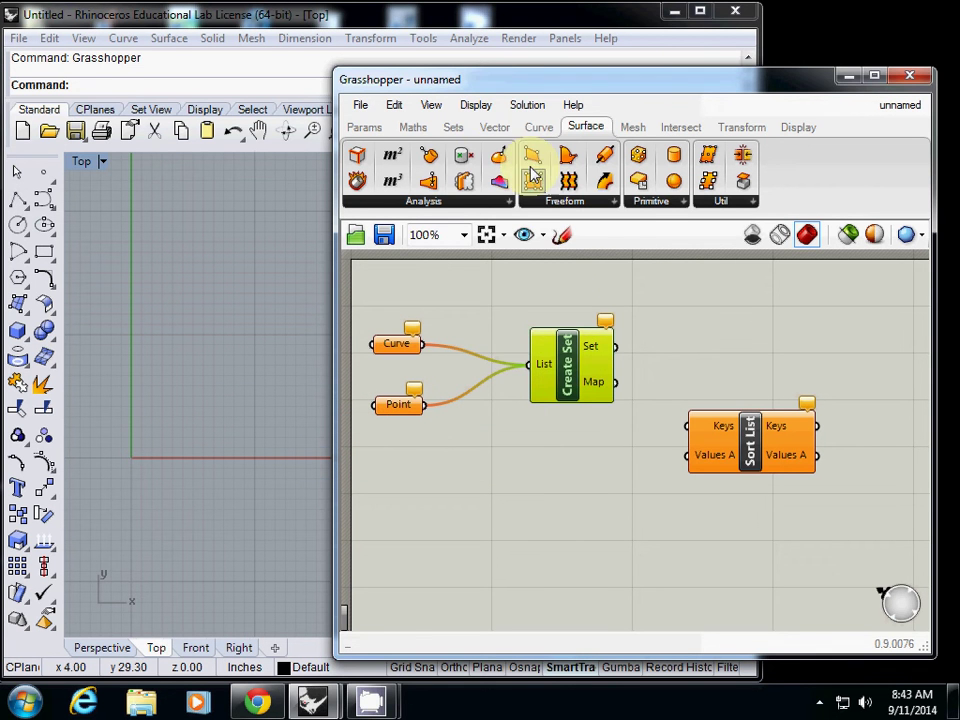
left_click(477, 106)
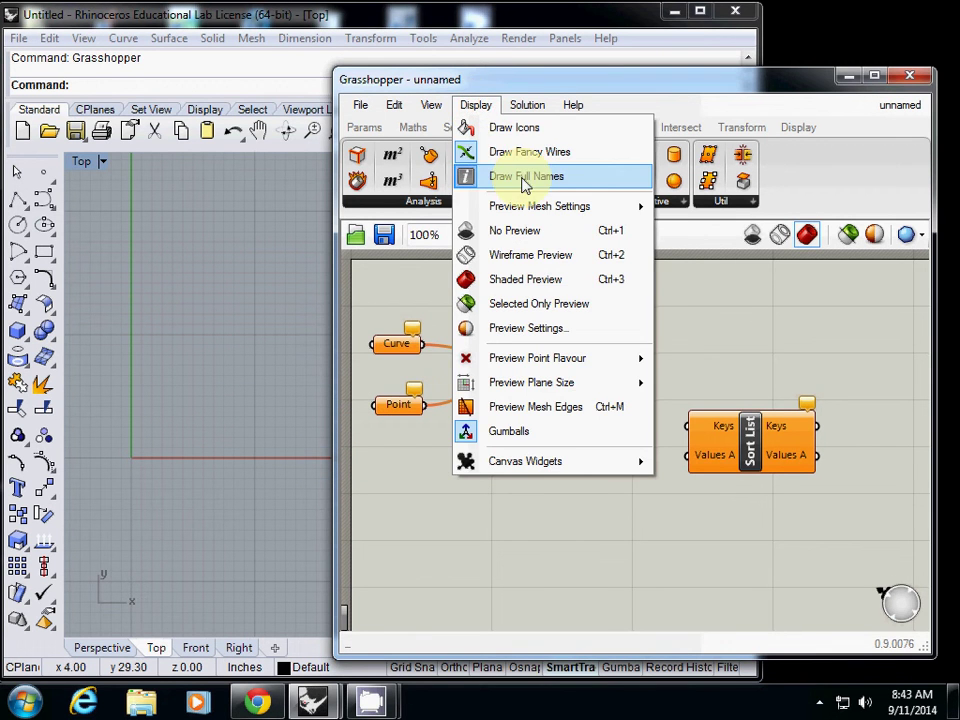
left_click(505, 177)
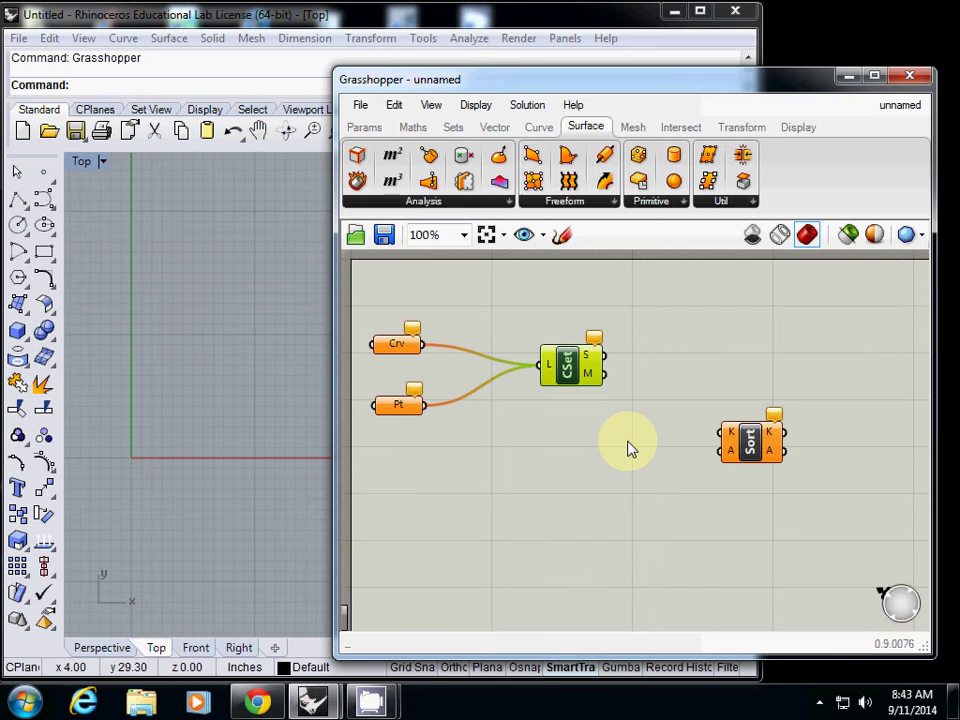
left_click(475, 105)
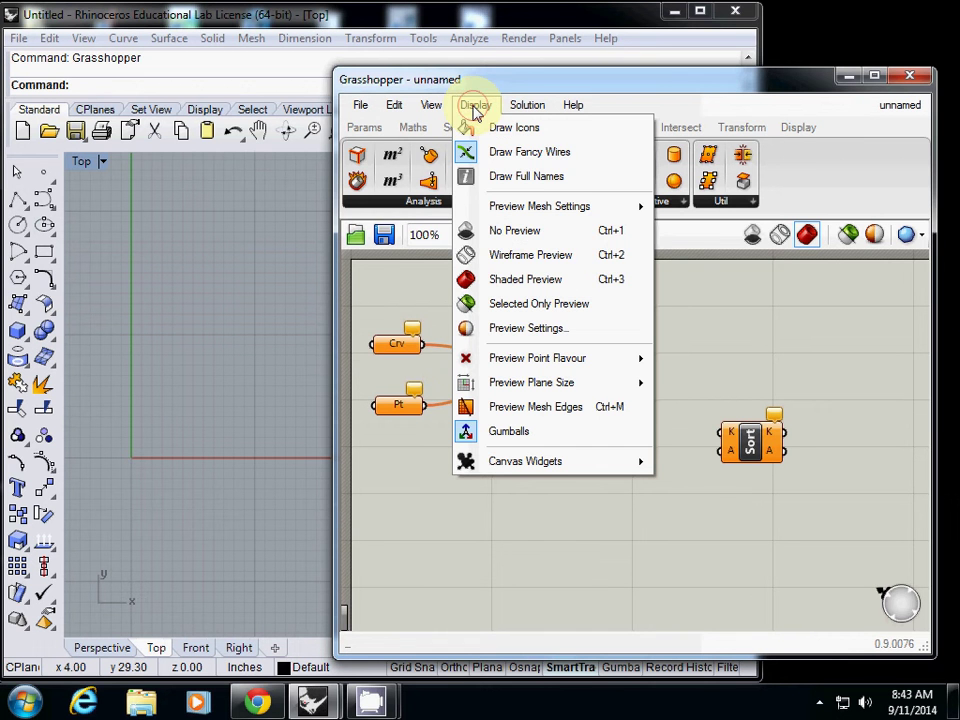
left_click(520, 178)
left_click(478, 106)
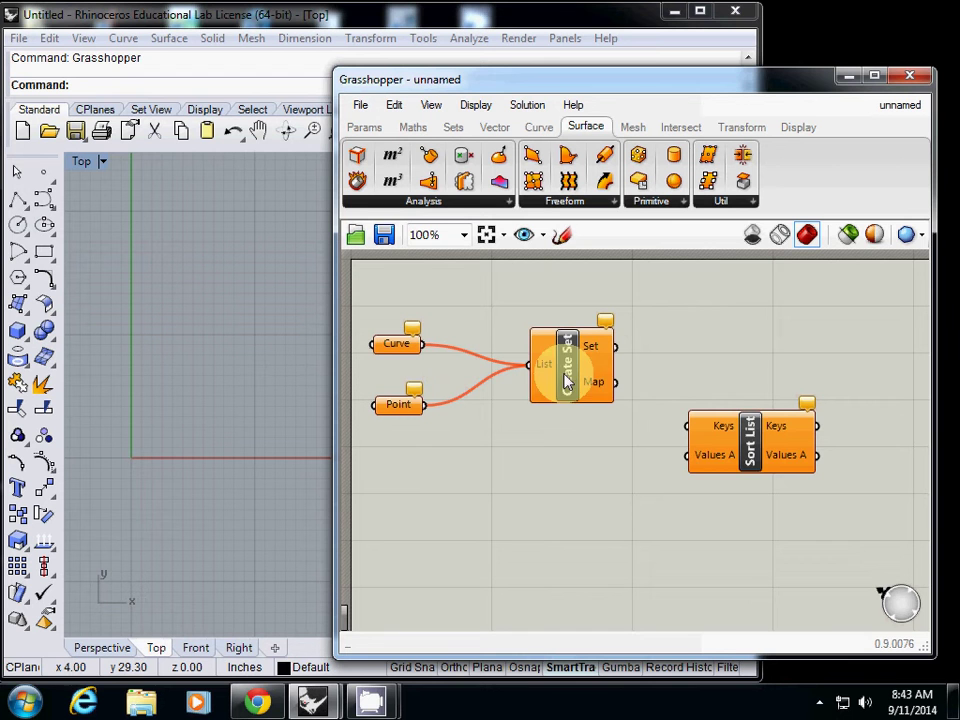
mouse_move(604, 406)
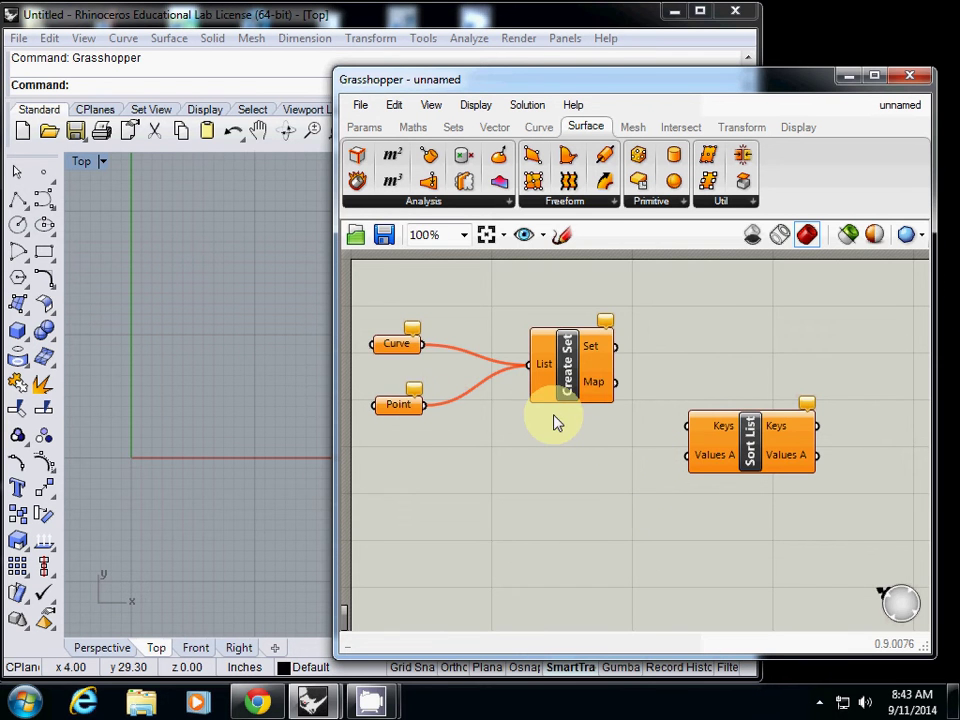
Zoom the canvas to 80% so the whole network fits in view
scroll(545, 448, "down", 4)
scroll(542, 450, "up", 2)
scroll(542, 450, "down", 3)
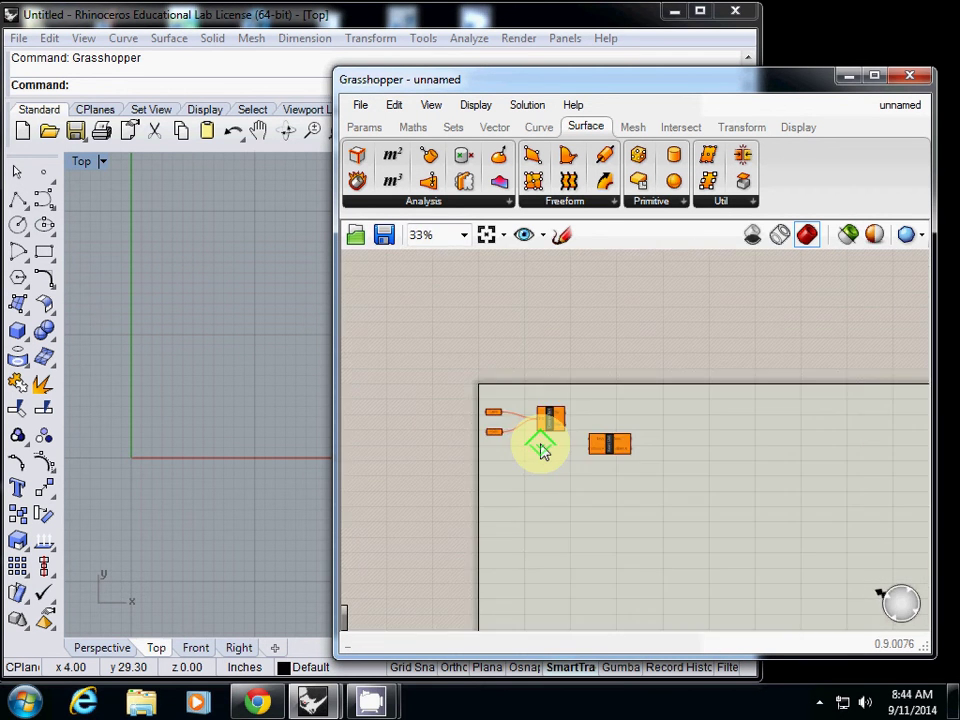
scroll(540, 452, "up", 6)
scroll(540, 450, "down", 4)
scroll(540, 450, "up", 3)
scroll(540, 450, "down", 3)
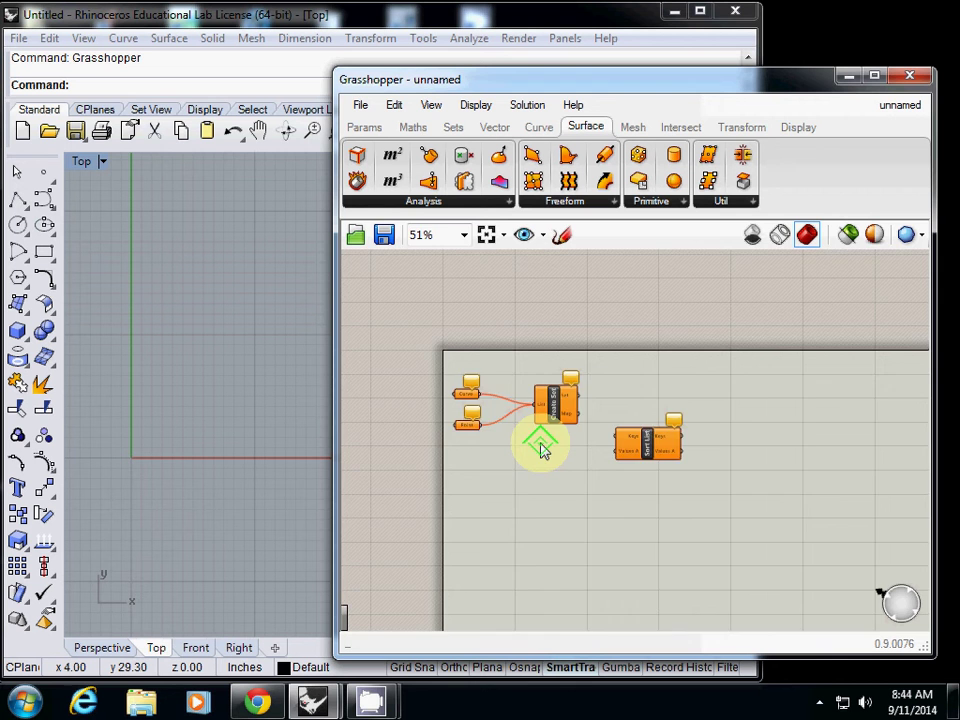
scroll(540, 450, "up", 2)
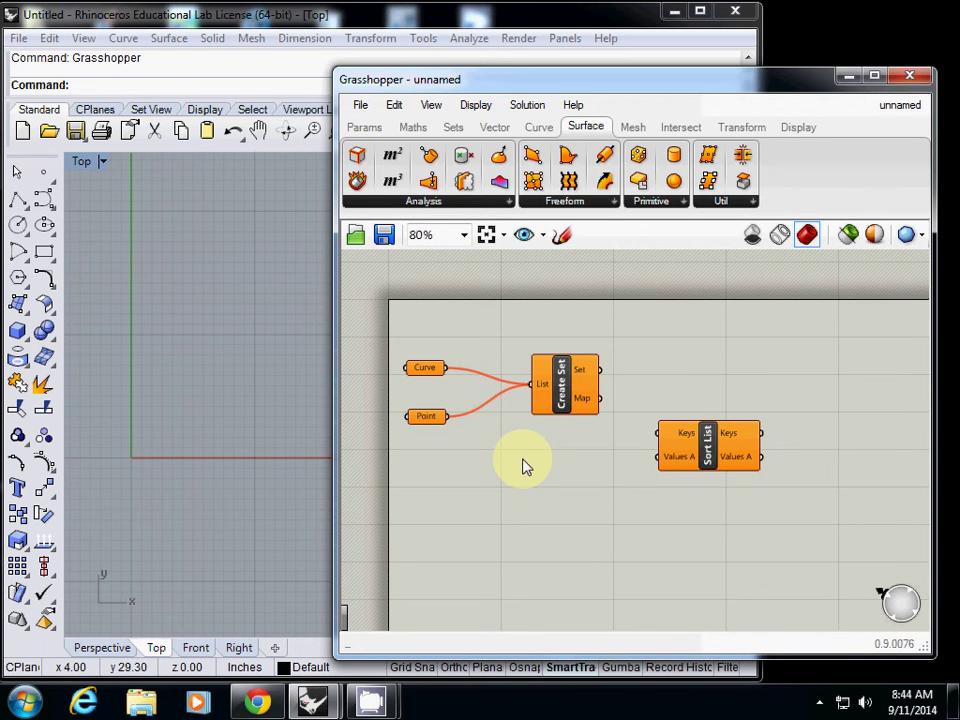
Open Find from the canvas radial menu, then close it
middle_click(524, 455)
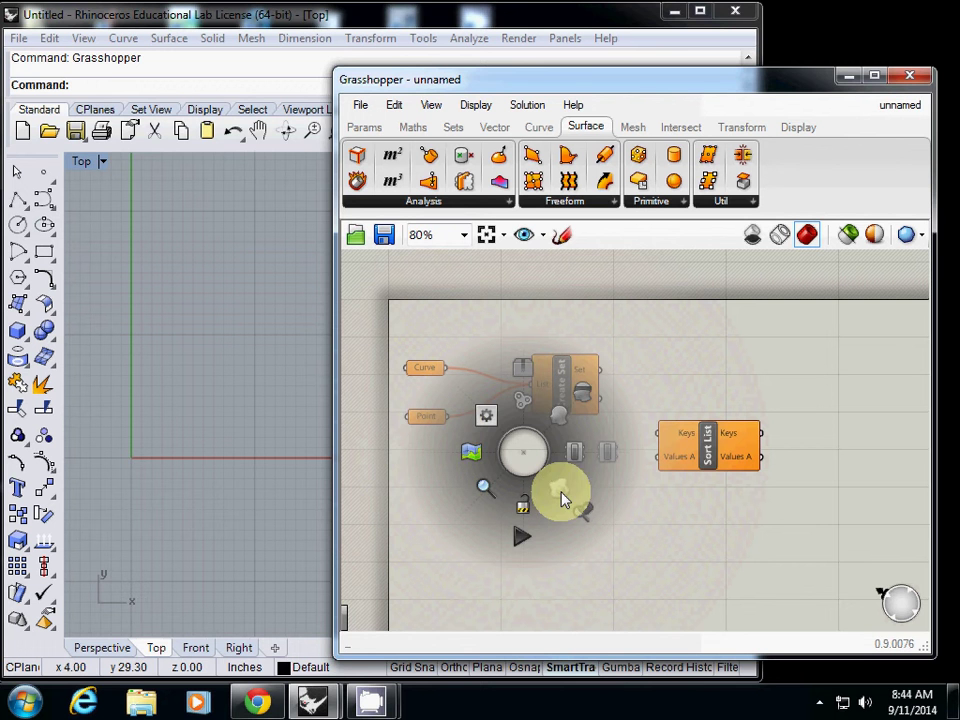
left_click(487, 487)
left_click(578, 360)
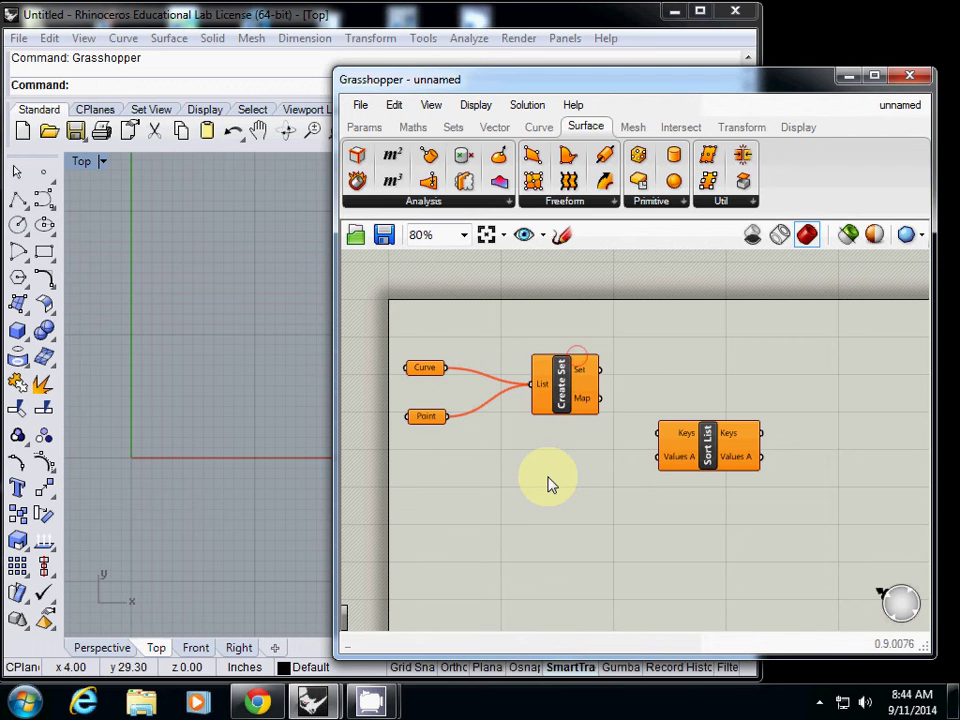
right_click(559, 473)
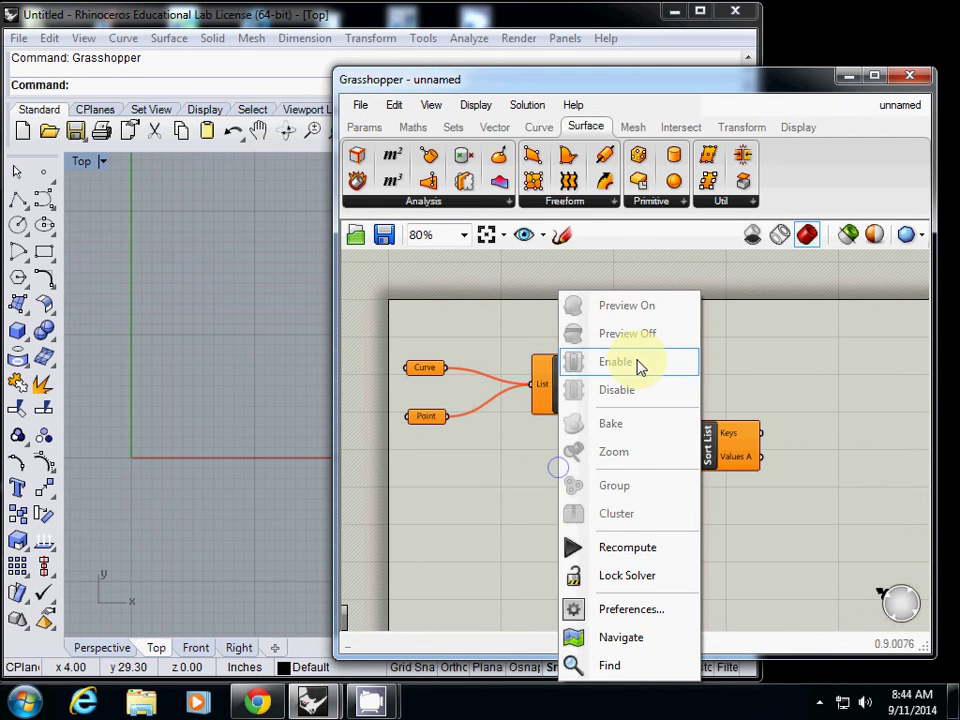
left_click(548, 505)
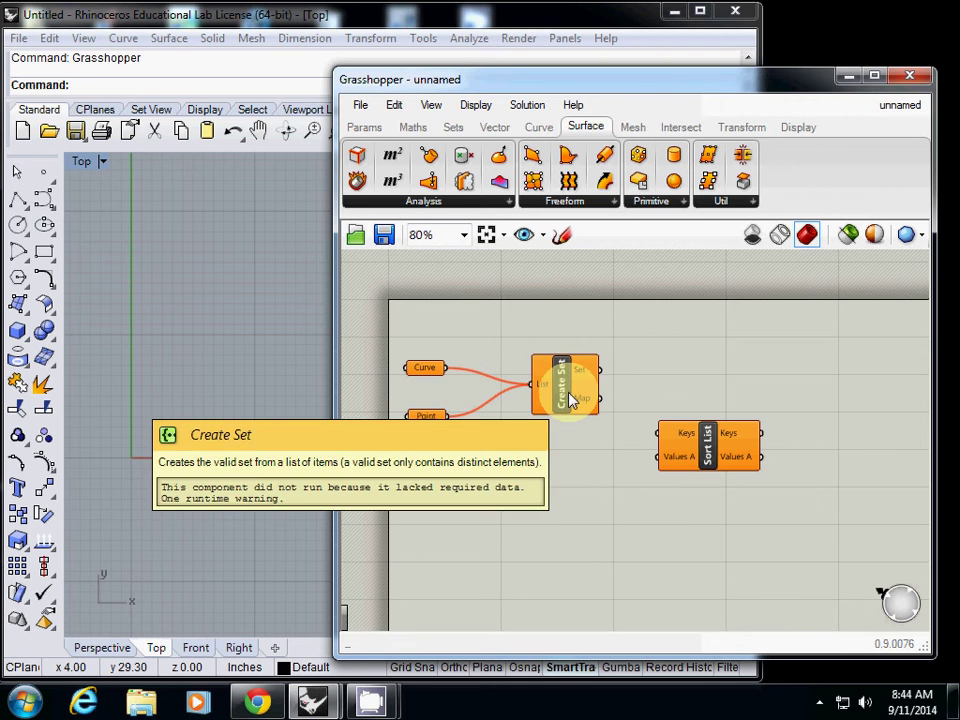
mouse_move(541, 393)
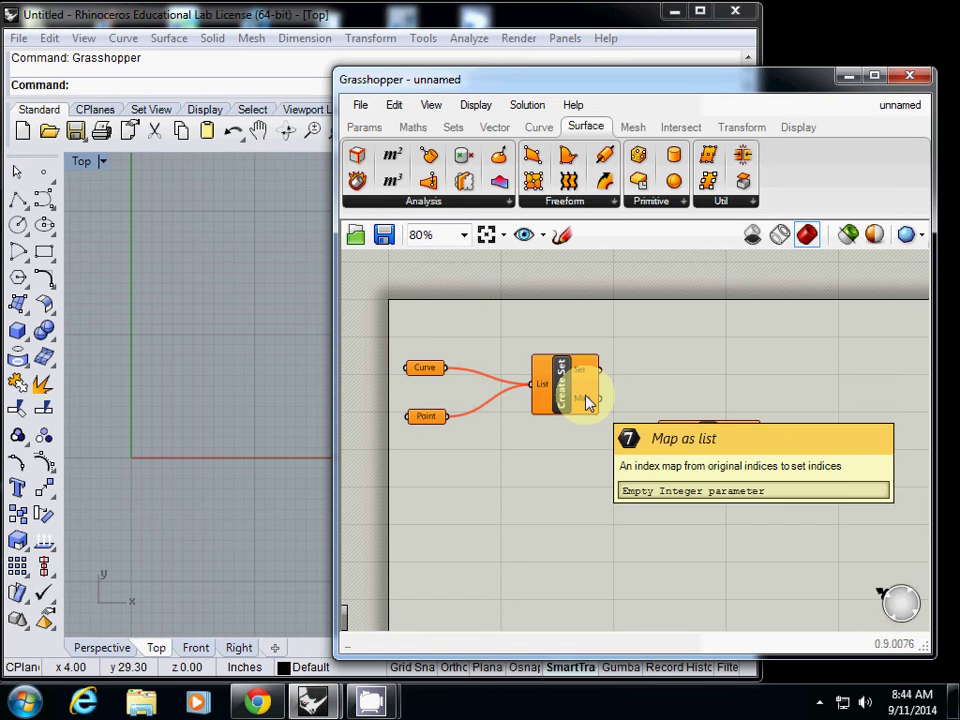
right_click(587, 399)
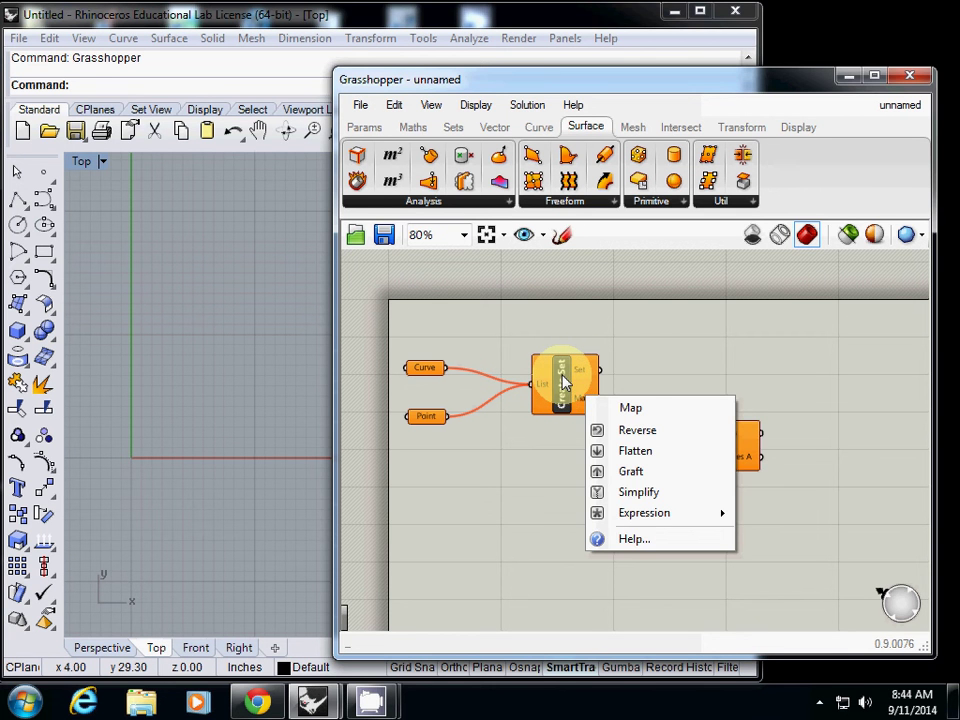
right_click(563, 382)
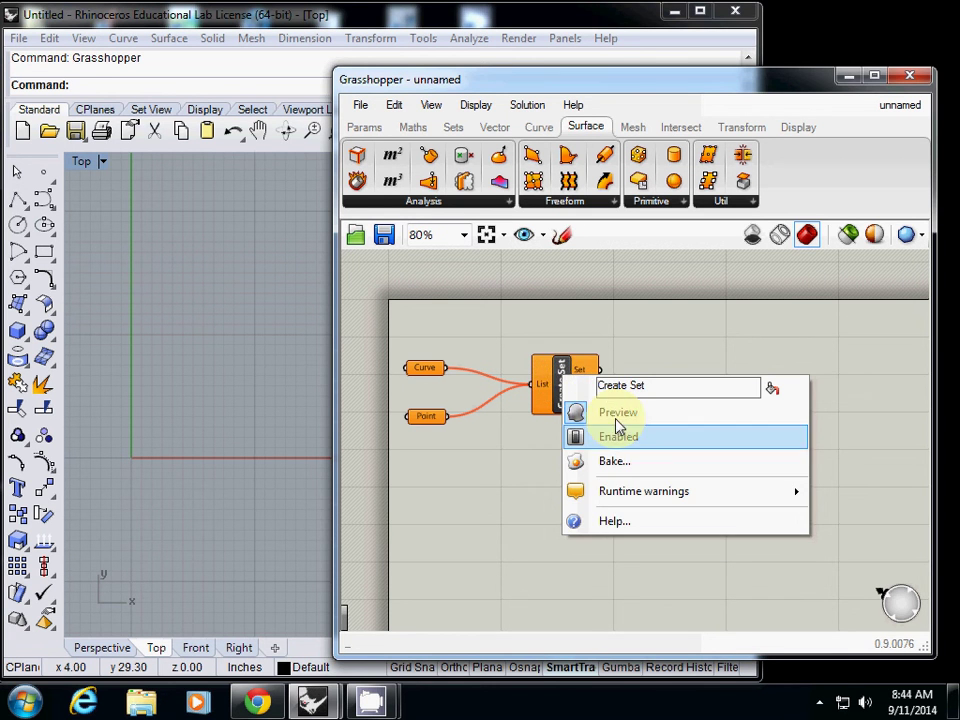
right_click(548, 385)
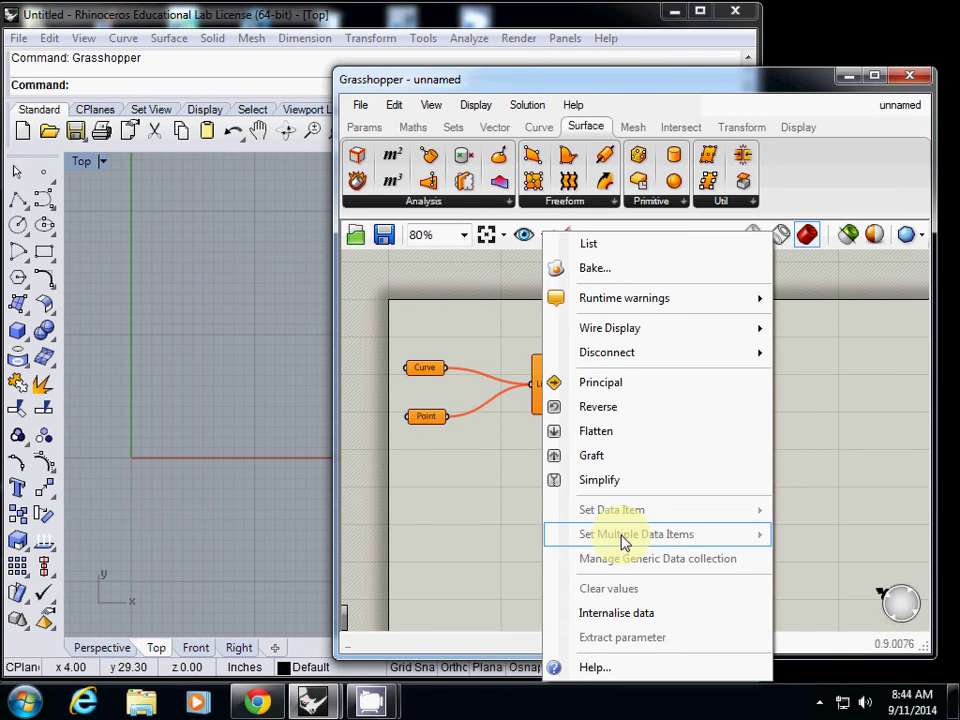
left_click(480, 496)
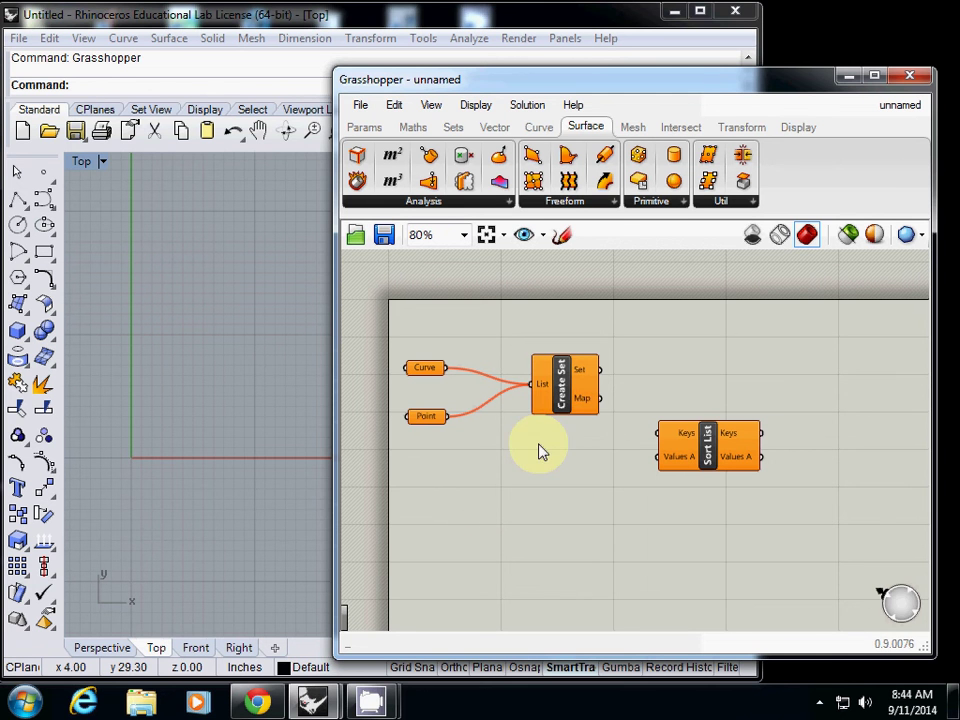
mouse_move(562, 392)
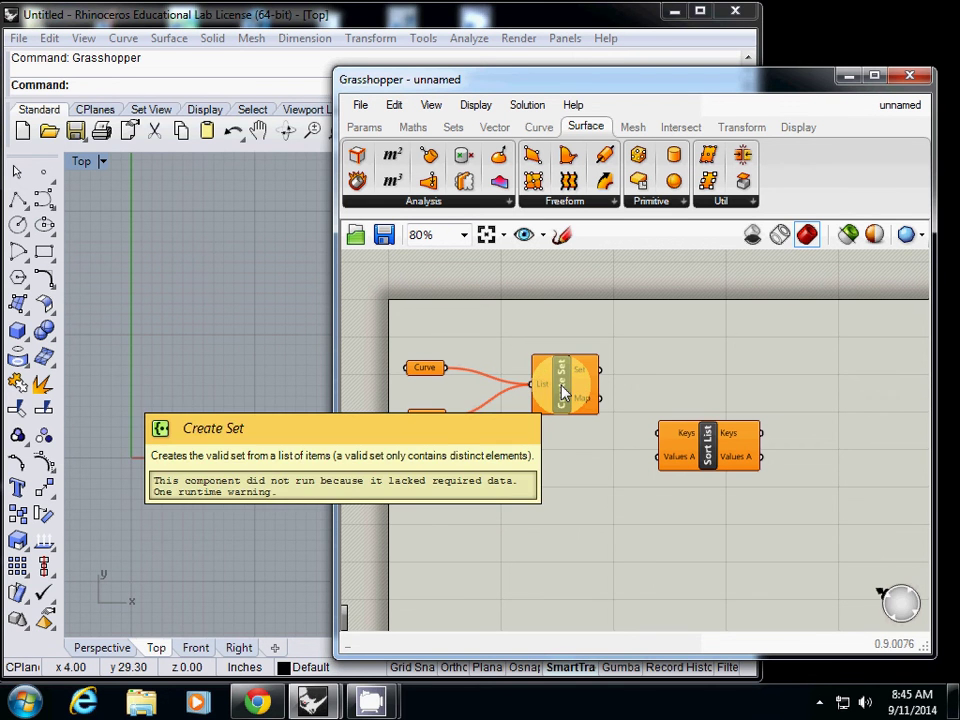